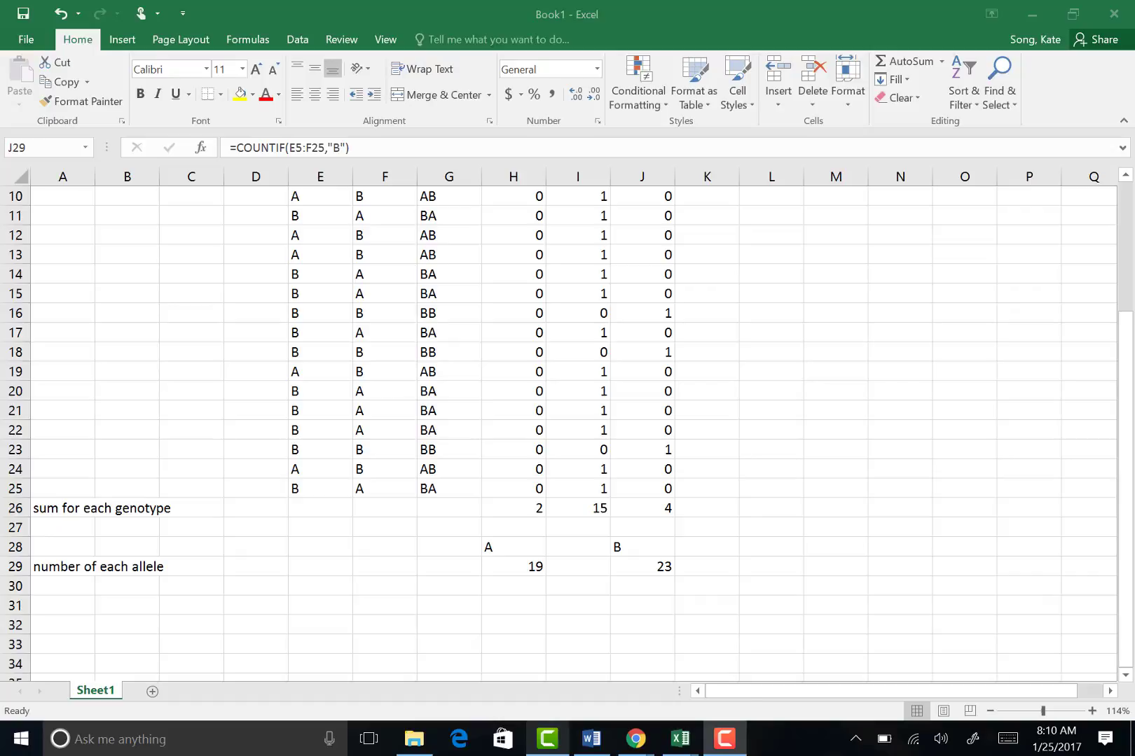
Enter the row label 'allele frequency next generation' in cell A32.
{"action": "left_click", "coordinate": [62, 625]}
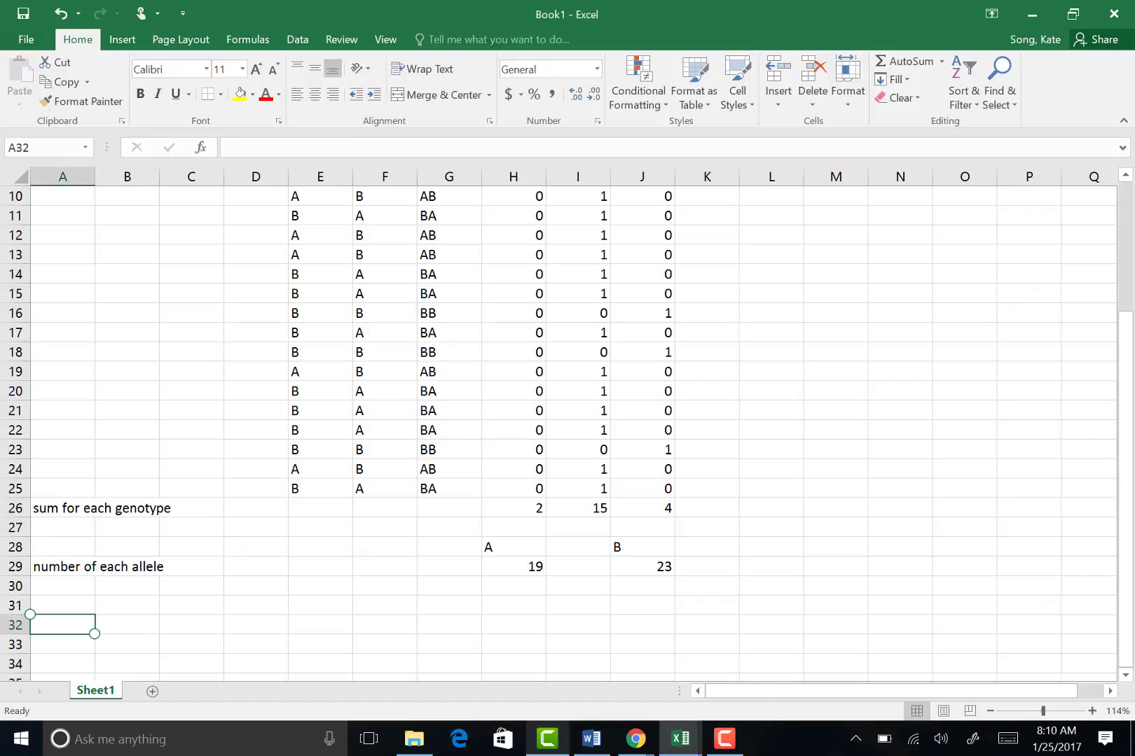
{"action": "type", "text": "allele"}
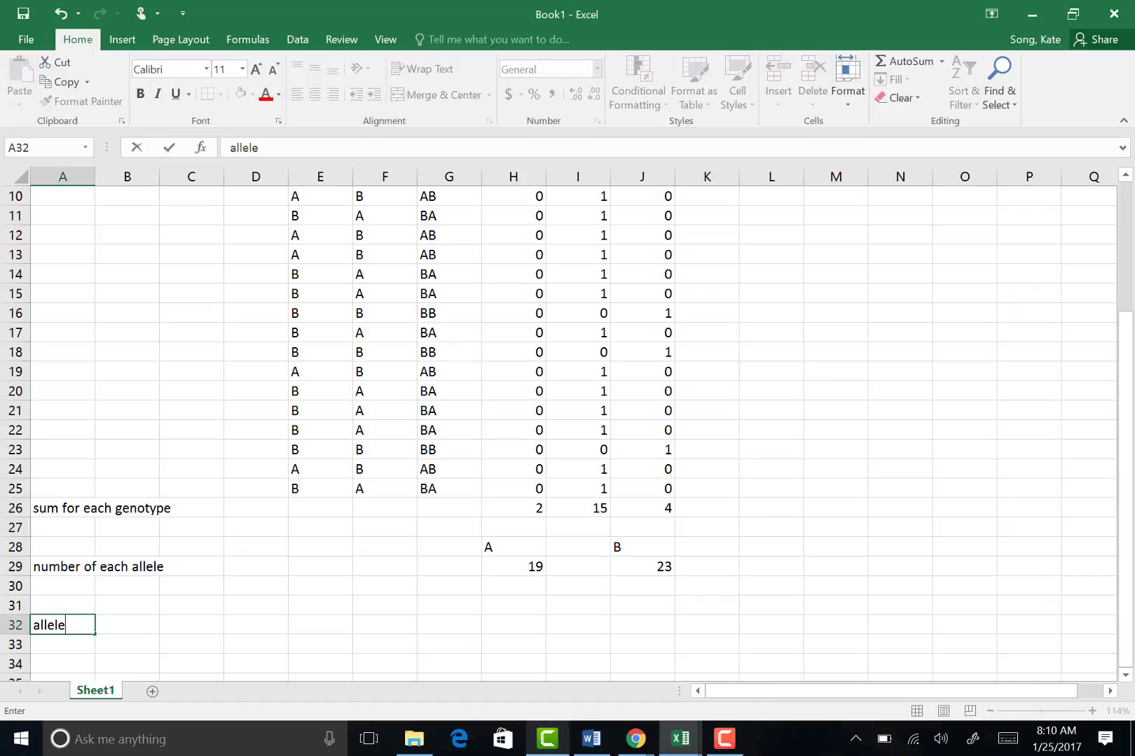
{"action": "type", "text": " frequency"}
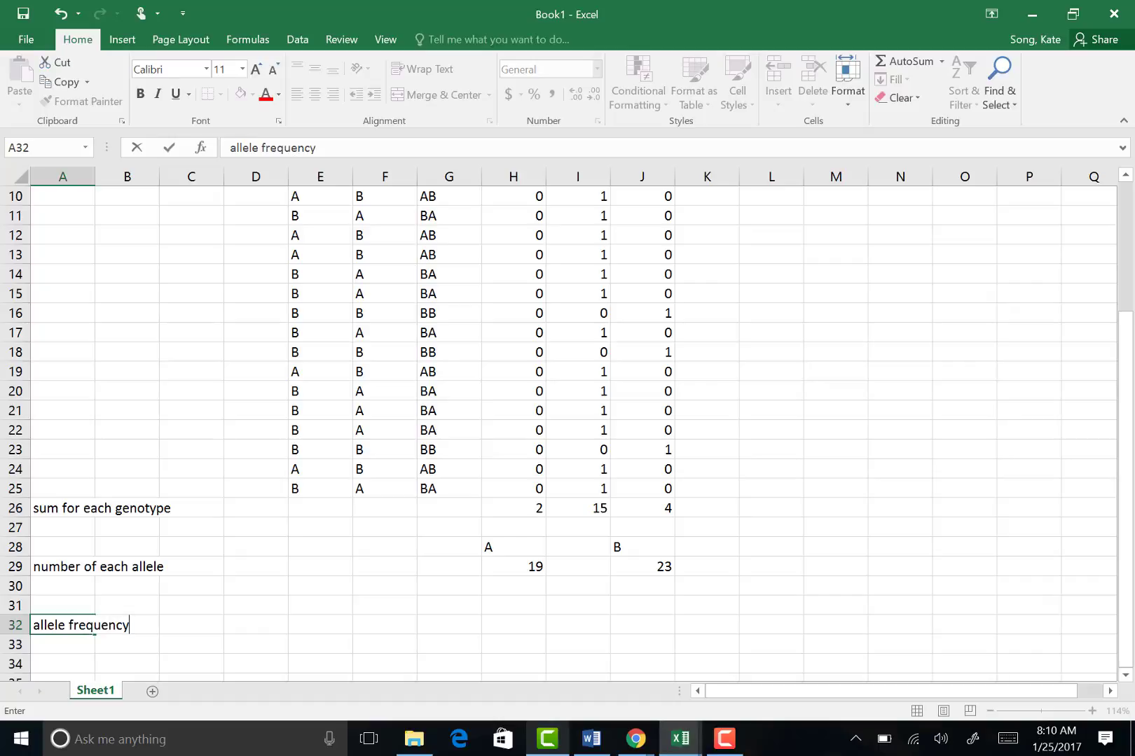
{"action": "type", "text": " next generation"}
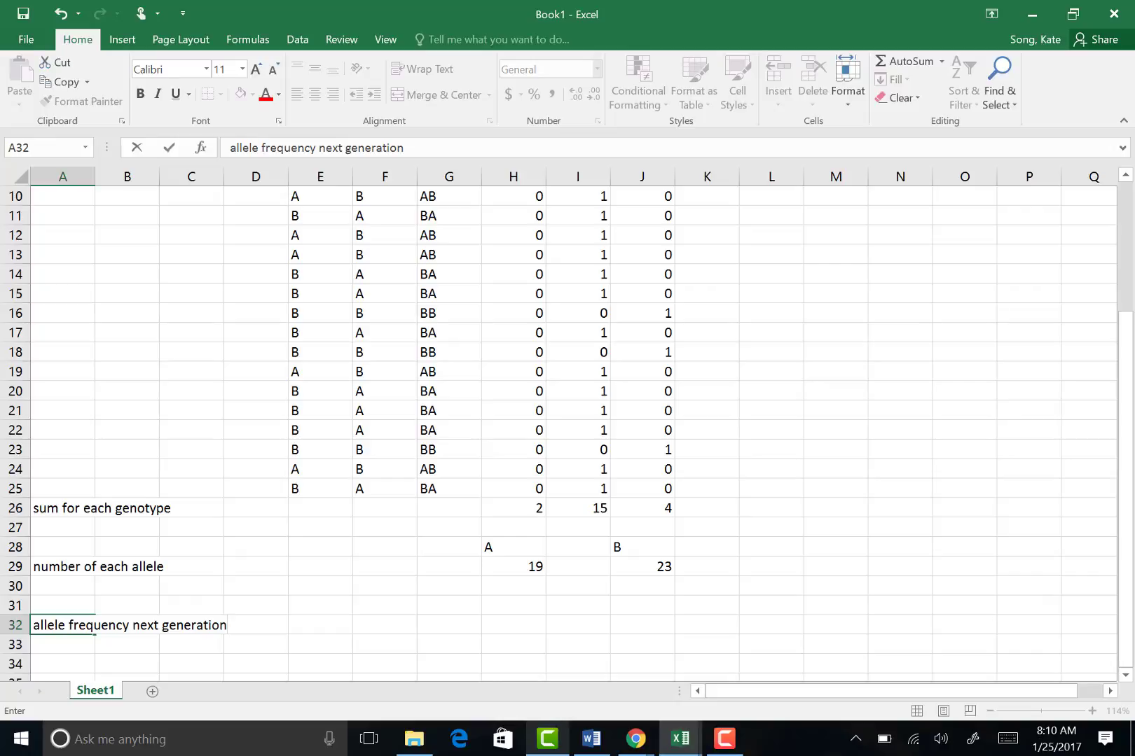
Add the column headers 'p' in H31 and 'q' in J31.
{"action": "left_click", "coordinate": [513, 606]}
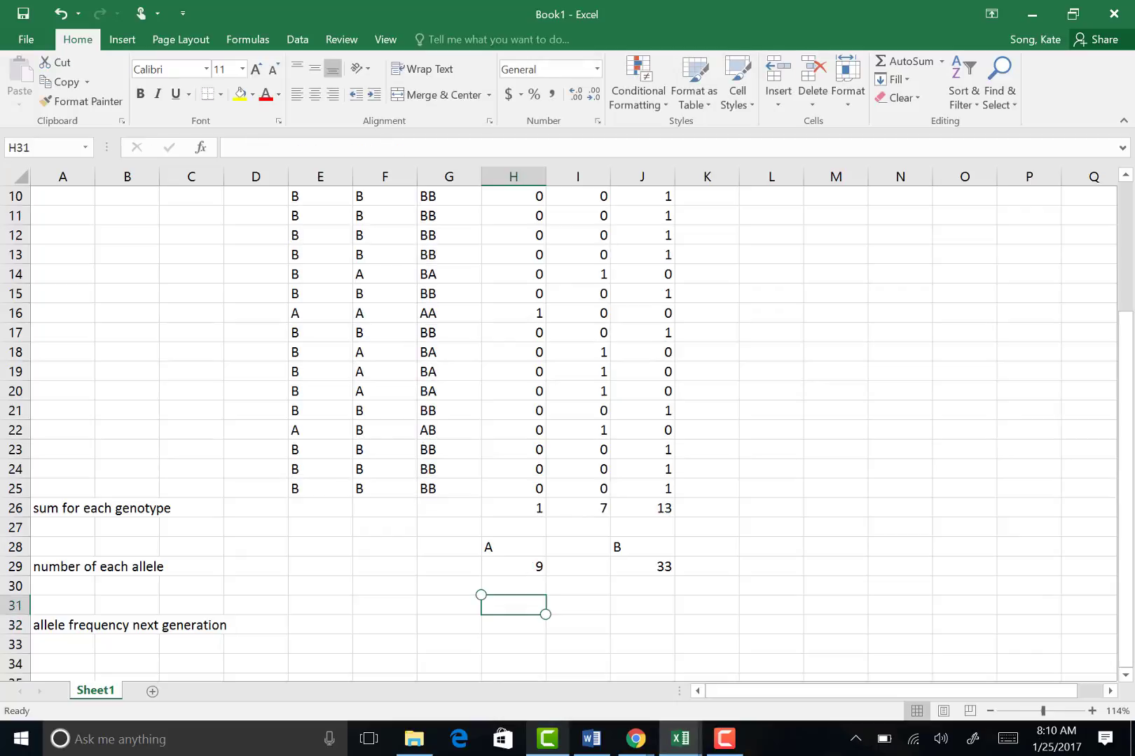
{"action": "type", "text": "p"}
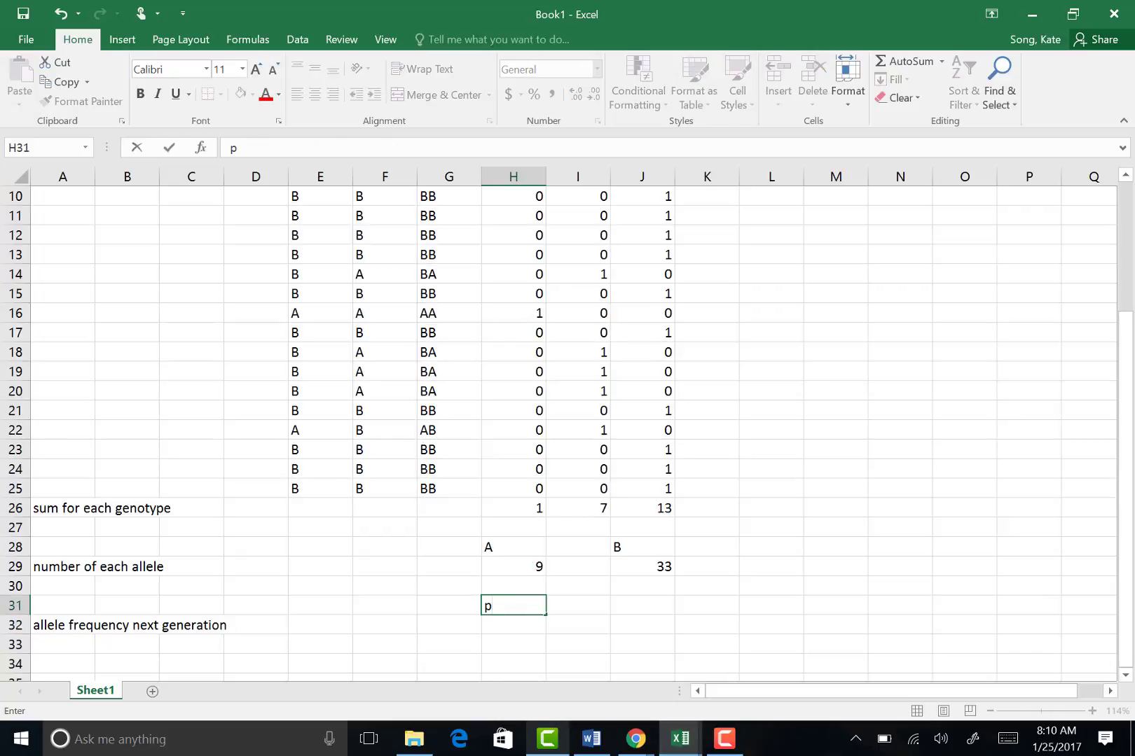
{"action": "left_click", "coordinate": [641, 606]}
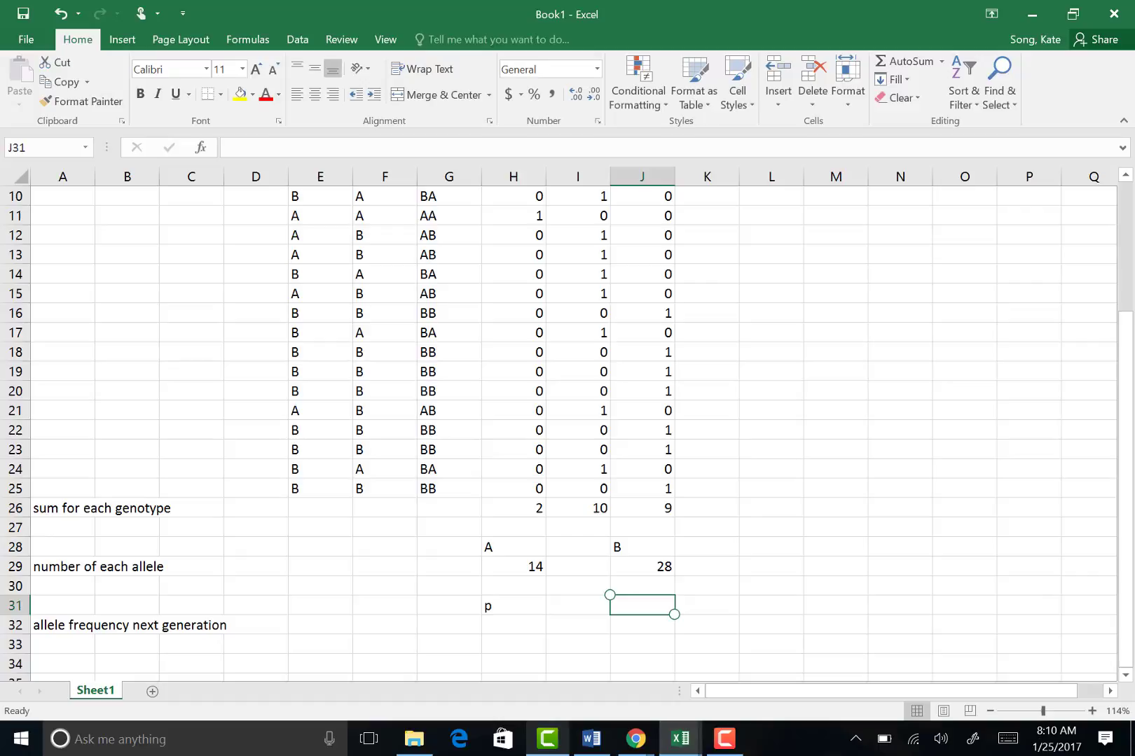
{"action": "type", "text": "q"}
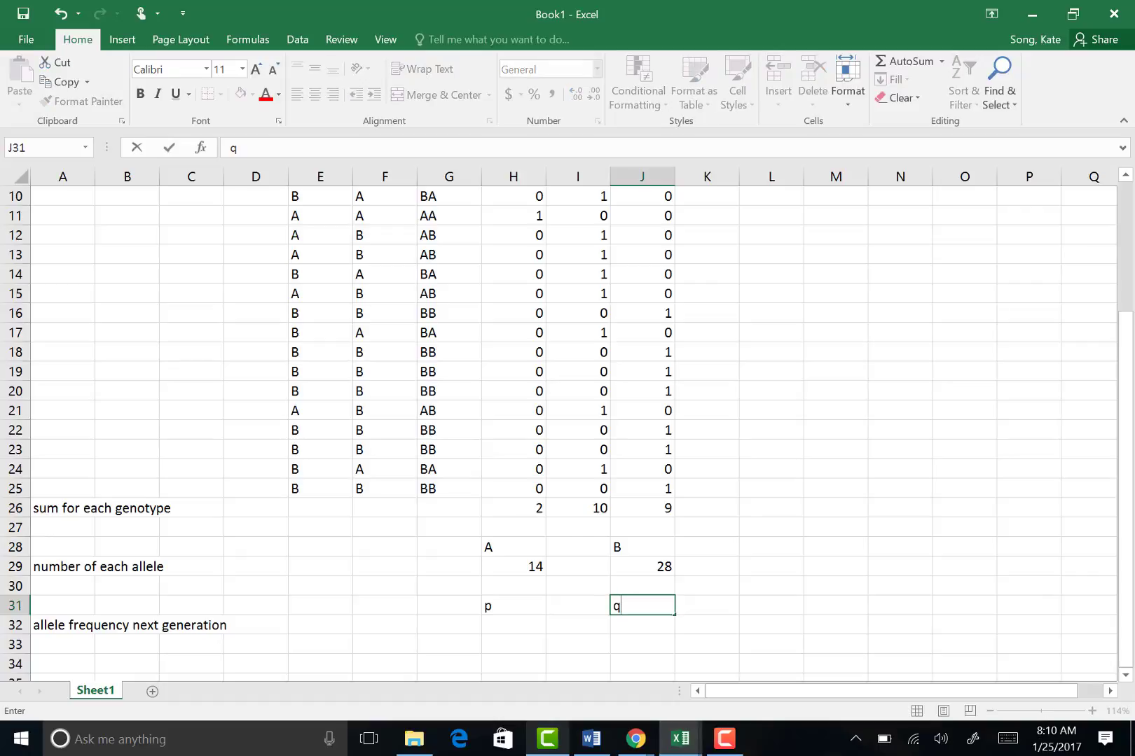
{"action": "left_click", "coordinate": [512, 624]}
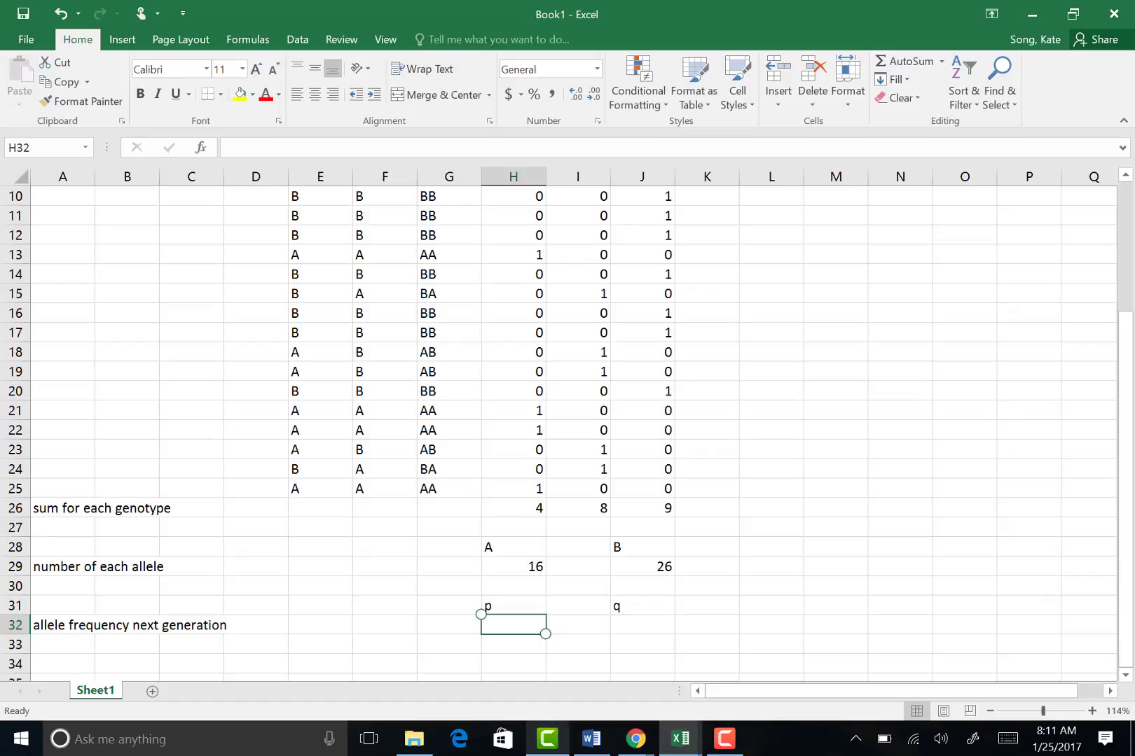
Enter =H29/(H29+J29) in H32 so p shows 0.42857.
{"action": "type", "text": "="}
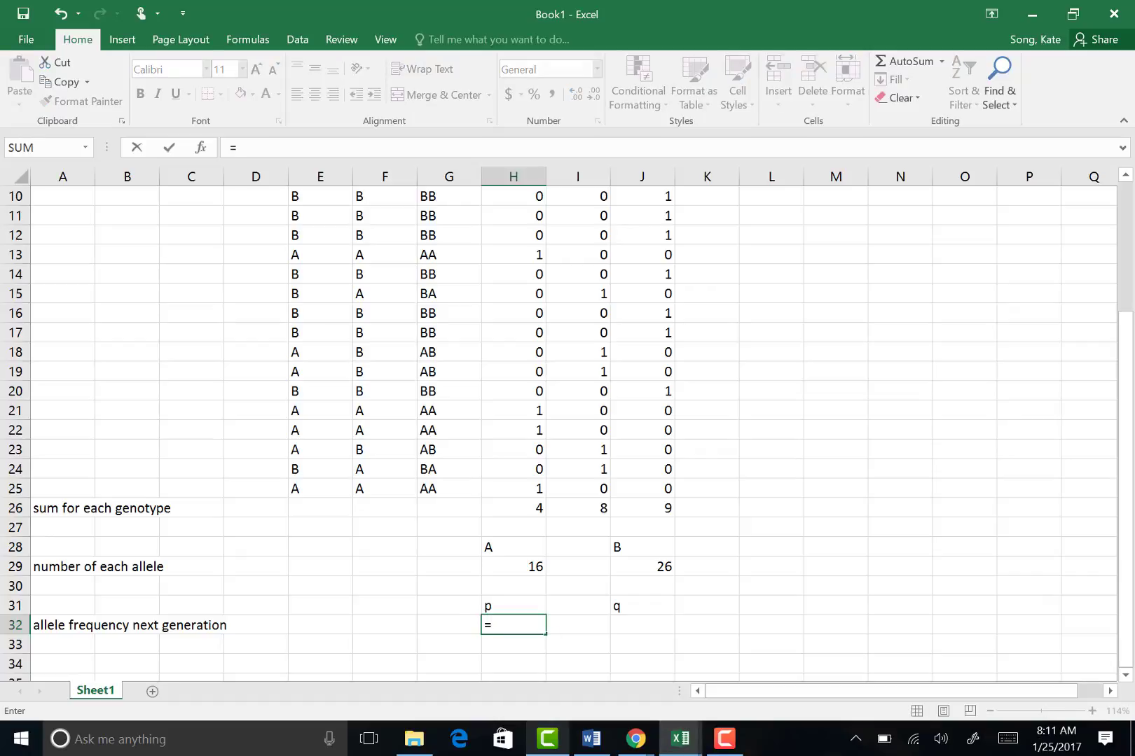
{"action": "type", "text": "H"}
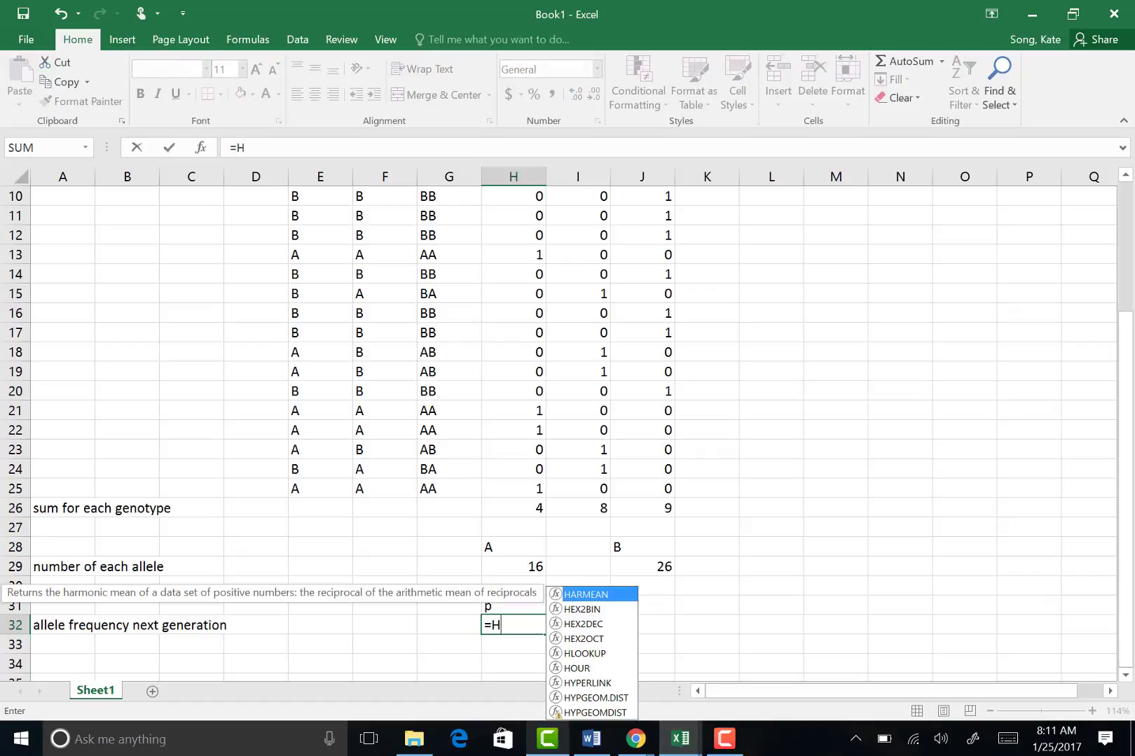
{"action": "type", "text": "29"}
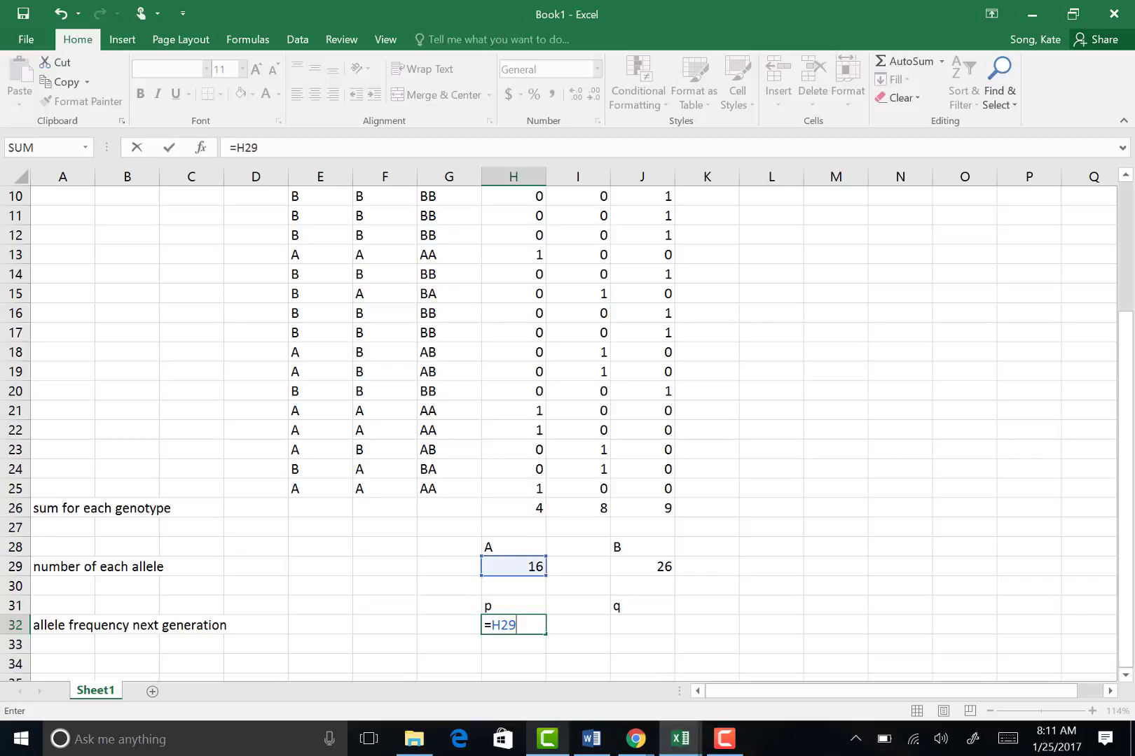
{"action": "type", "text": "/(H29"}
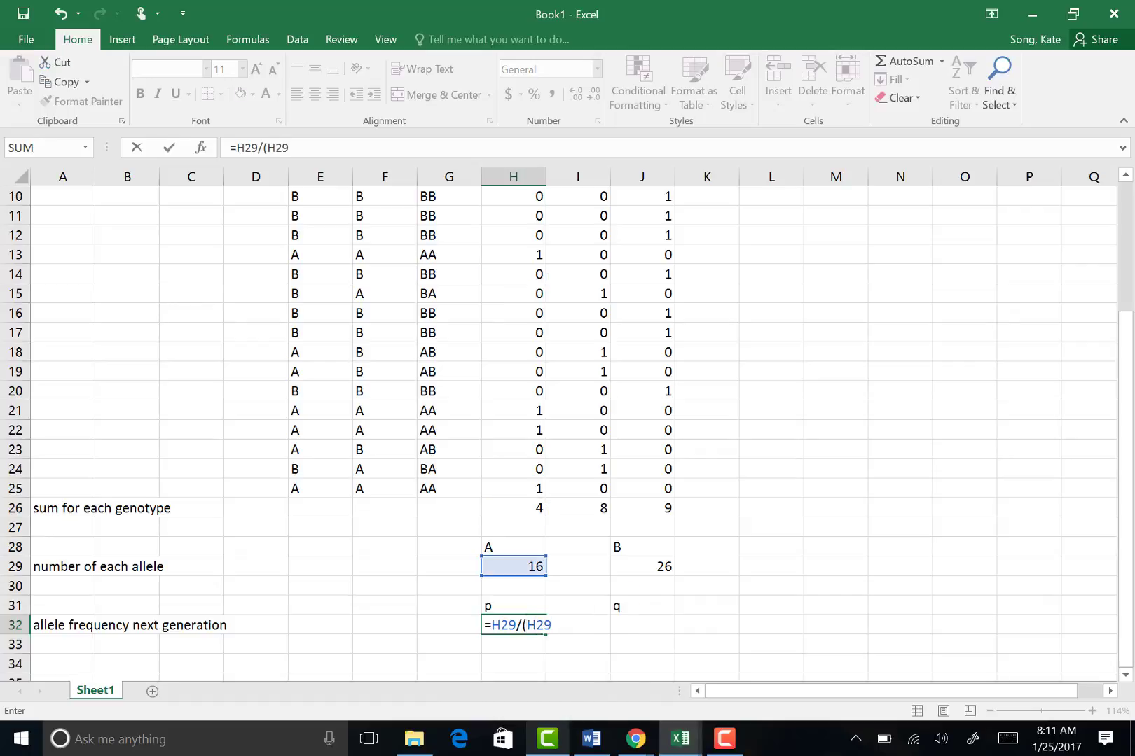
{"action": "type", "text": "+J29"}
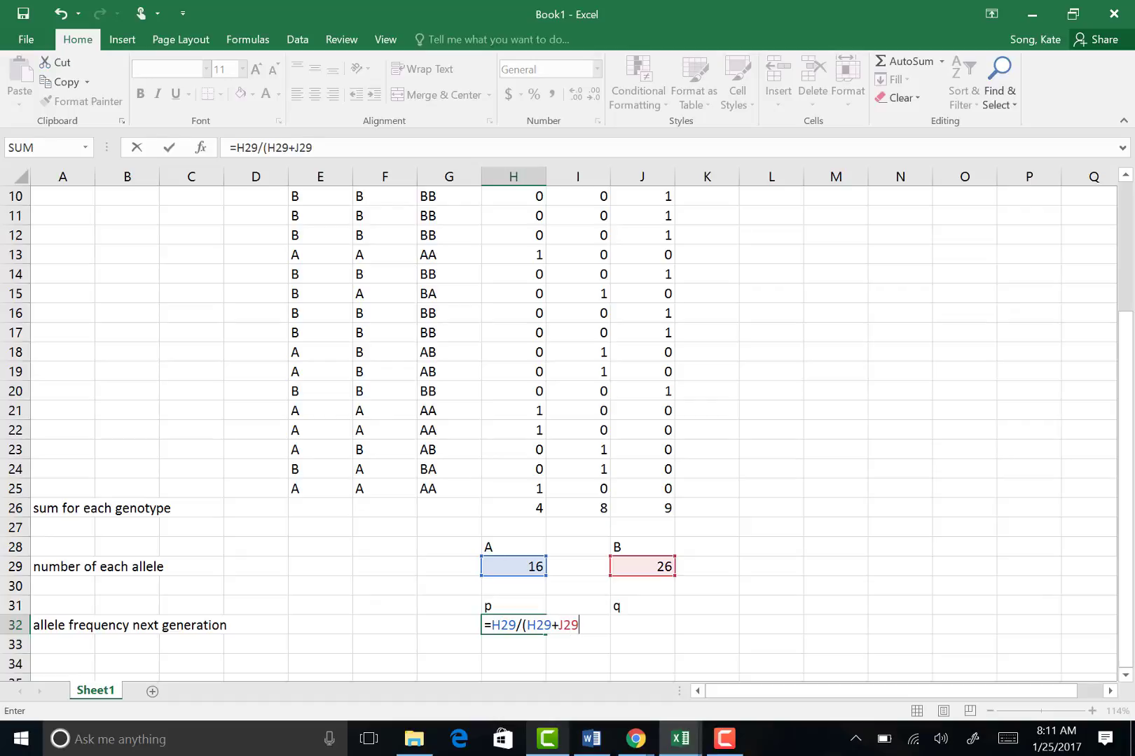
{"action": "type", "text": ")"}
{"action": "key", "text": "Return"}
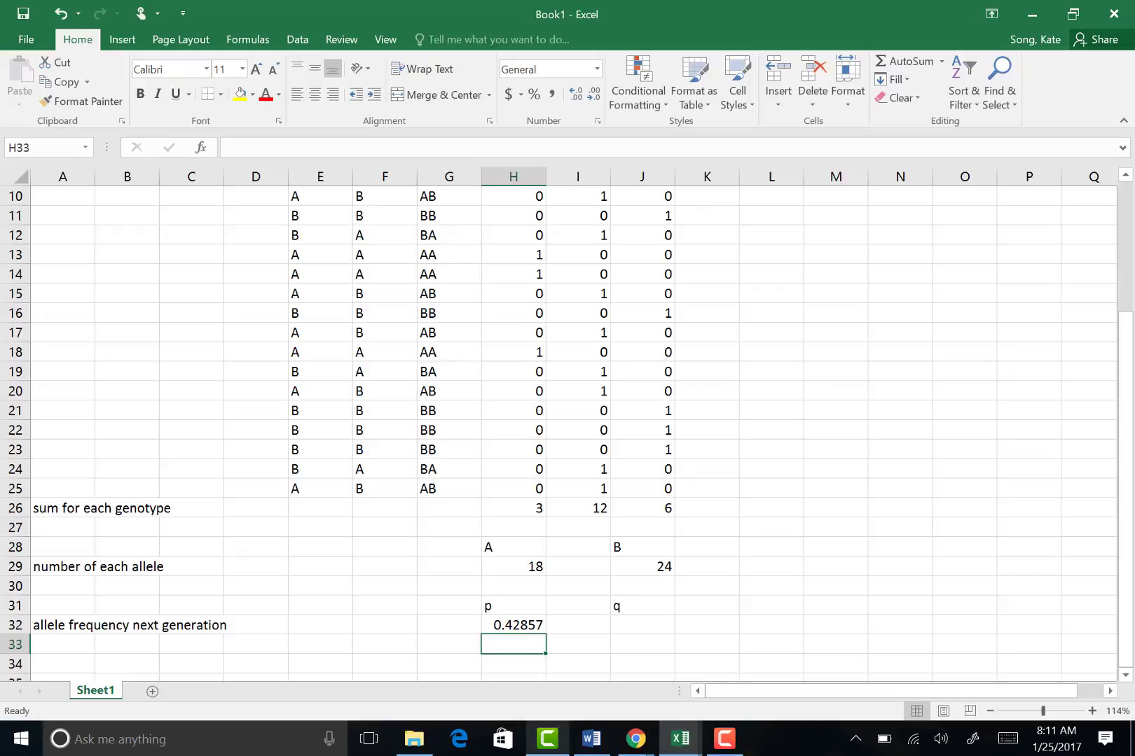
{"action": "left_click", "coordinate": [642, 624]}
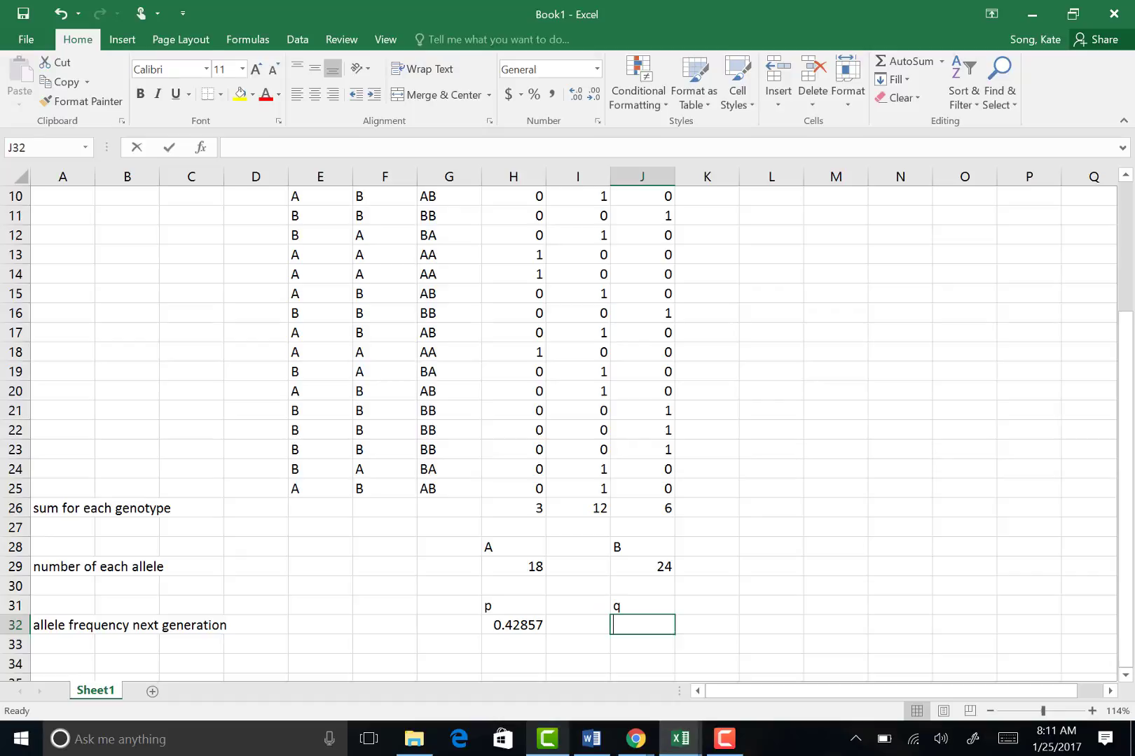
Enter =1-H32 in J32 so q shows 0.59524.
{"action": "type", "text": "=1-"}
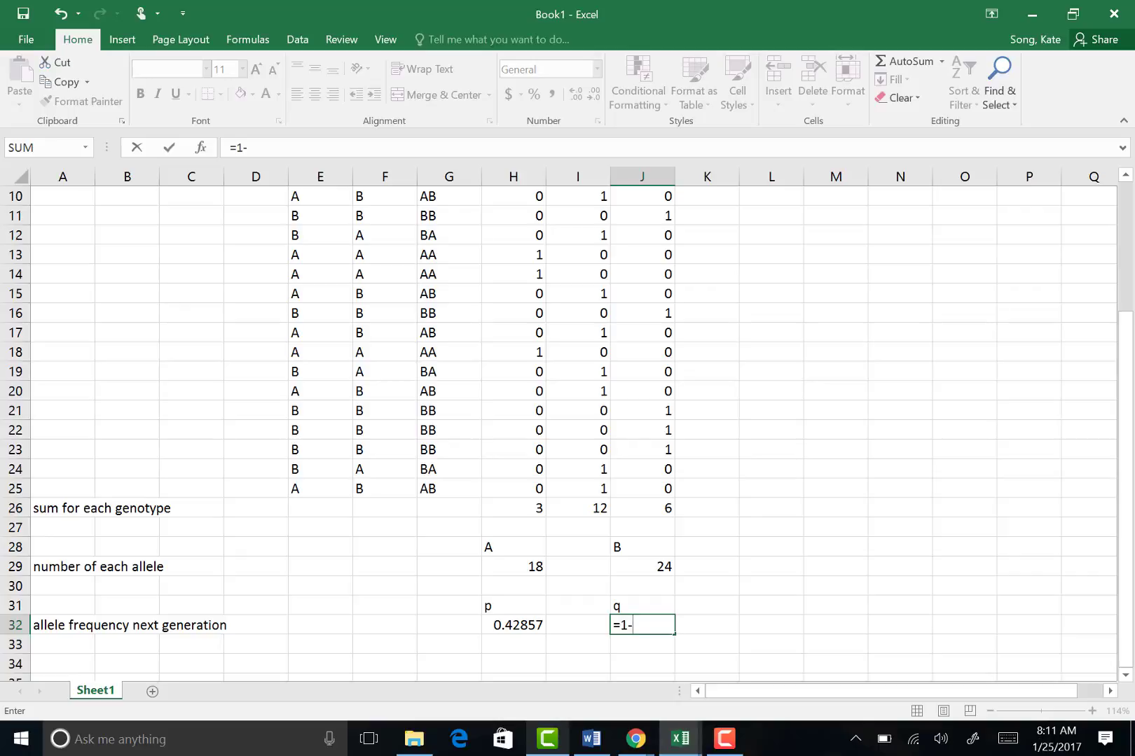
{"action": "type", "text": "H32"}
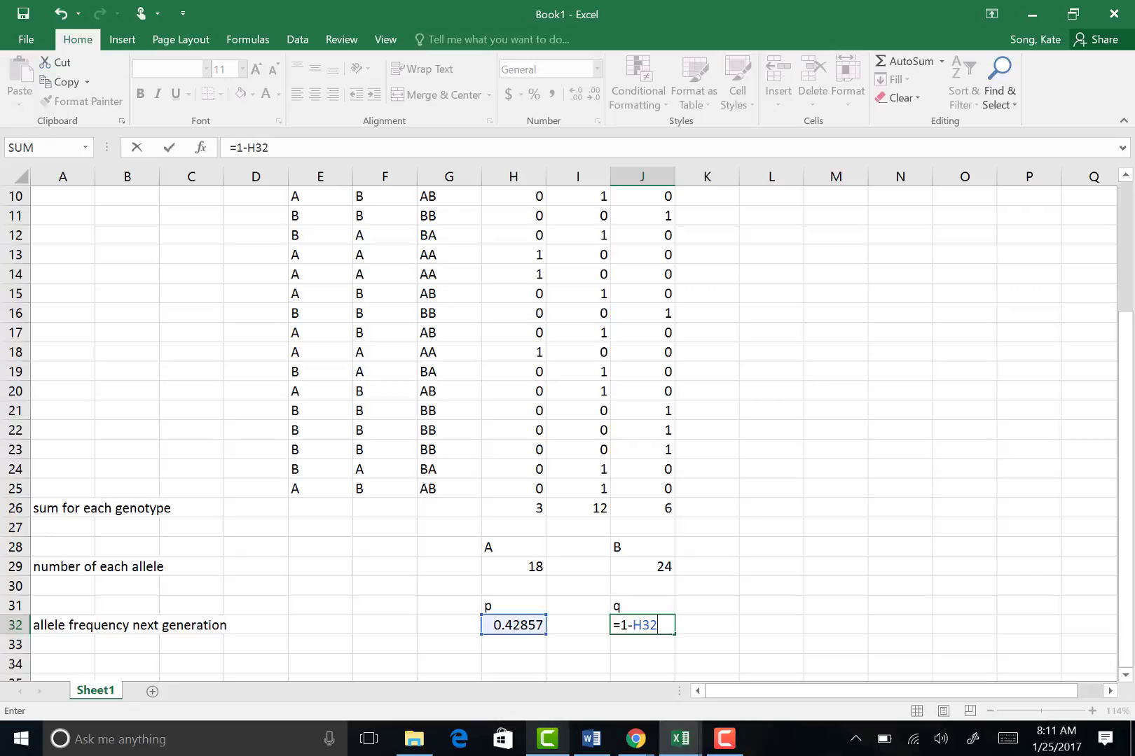
{"action": "key", "text": "Return"}
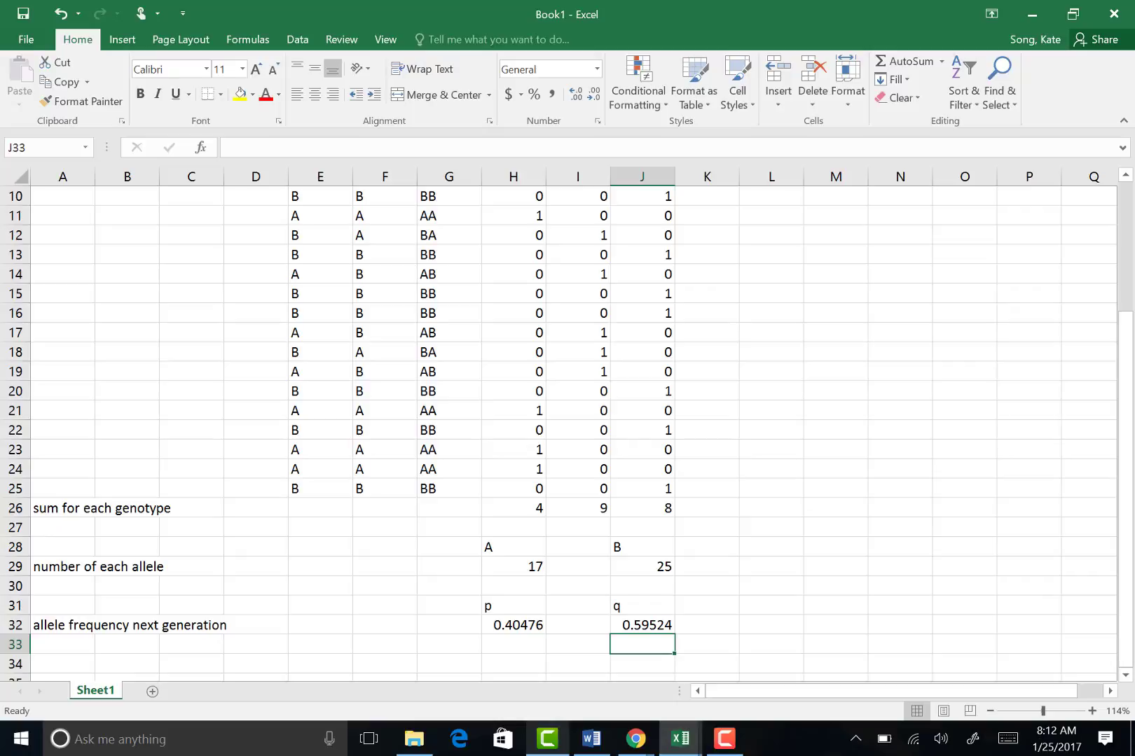
Scroll the sheet to view the Generation 1 block from the p and q inputs to row 34.
{"action": "scroll", "coordinate": [560, 435], "scroll_direction": "up", "scroll_amount": 1}
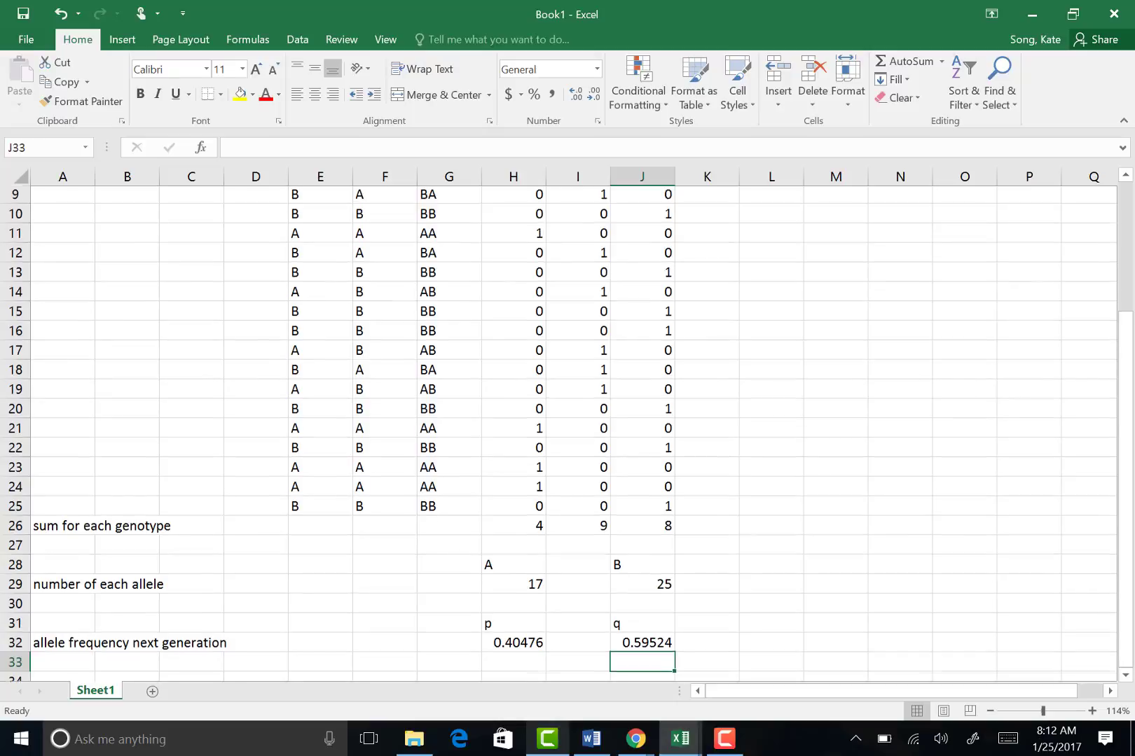
{"action": "scroll", "coordinate": [560, 434], "scroll_direction": "down", "scroll_amount": 1}
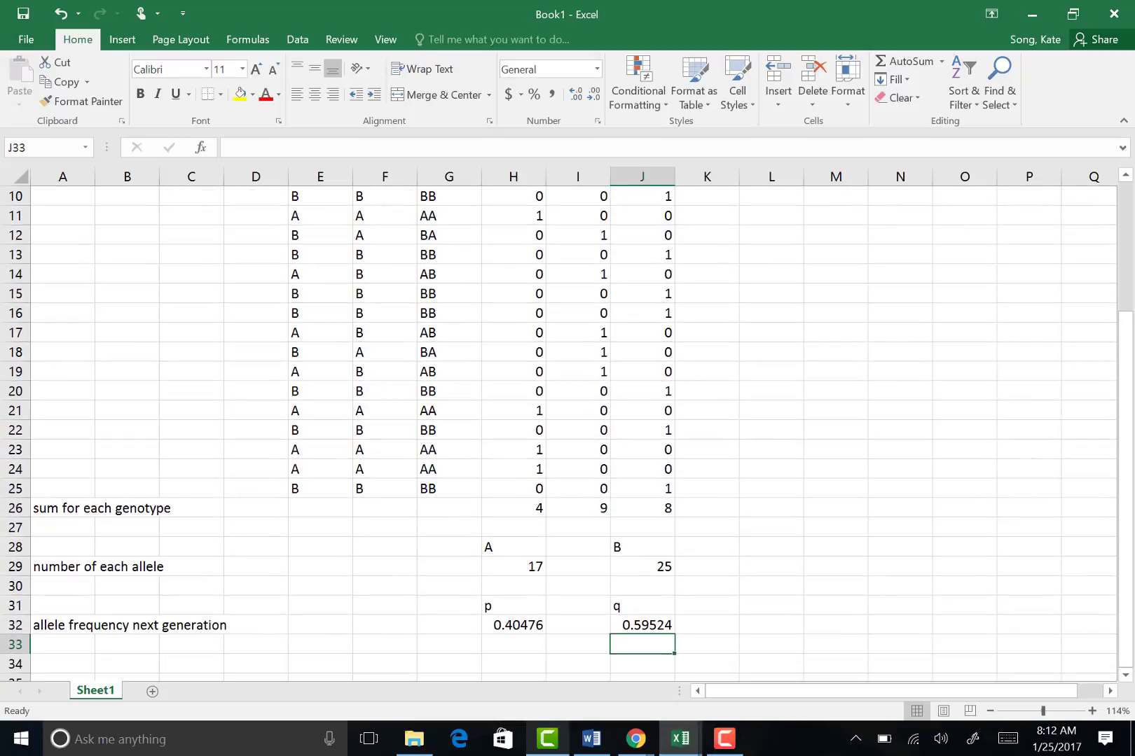
{"action": "scroll", "coordinate": [560, 421], "scroll_direction": "down", "scroll_amount": 3}
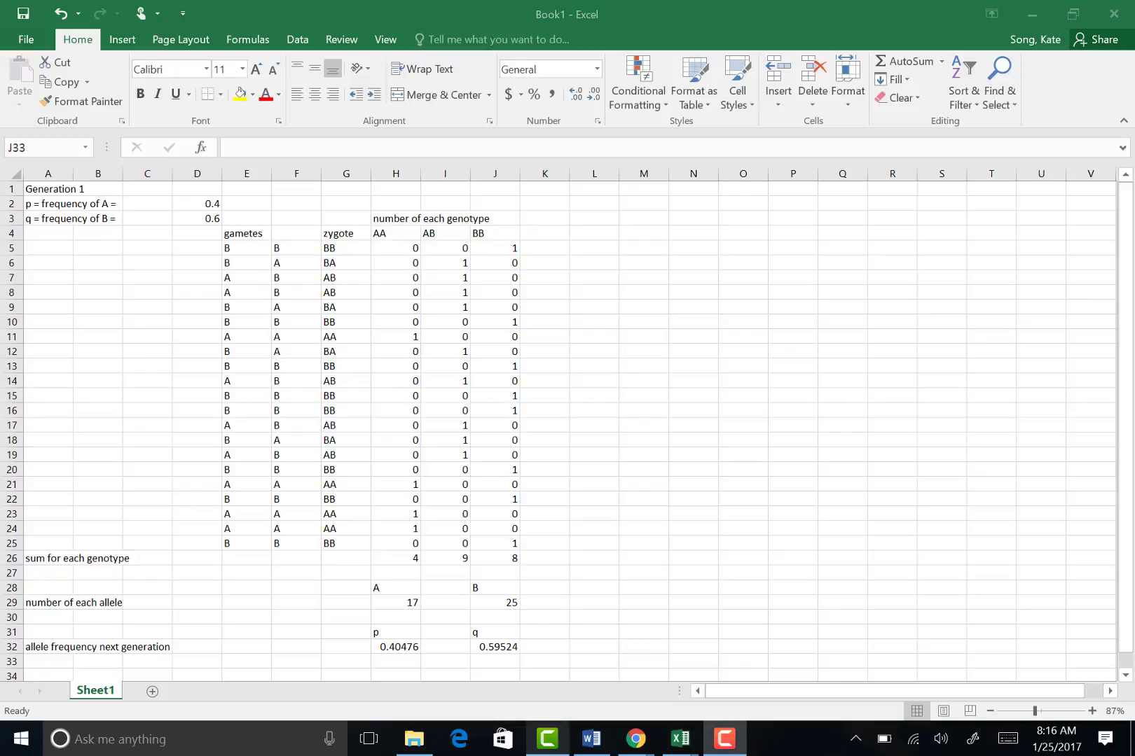
Insert a 2-D clustered column chart of the genotype sums in H26:J26 (4, 9, 8).
{"action": "left_click", "coordinate": [396, 558]}
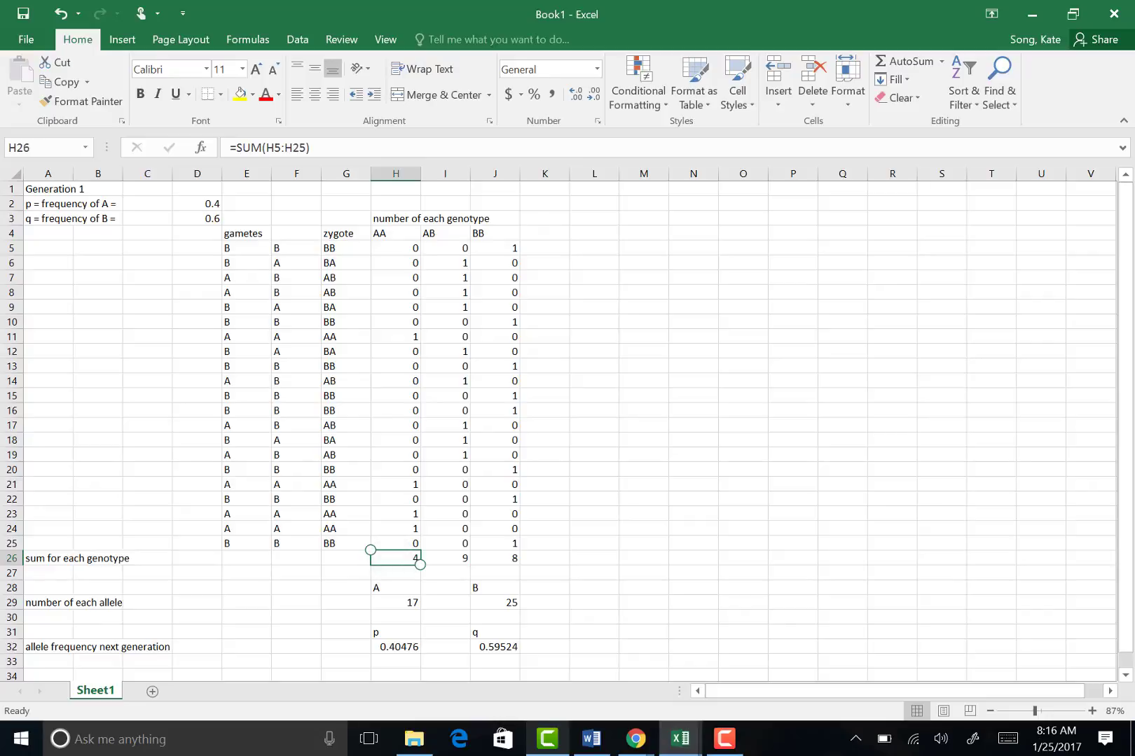
{"action": "left_click_drag", "start_coordinate": [420, 564], "coordinate": [519, 564]}
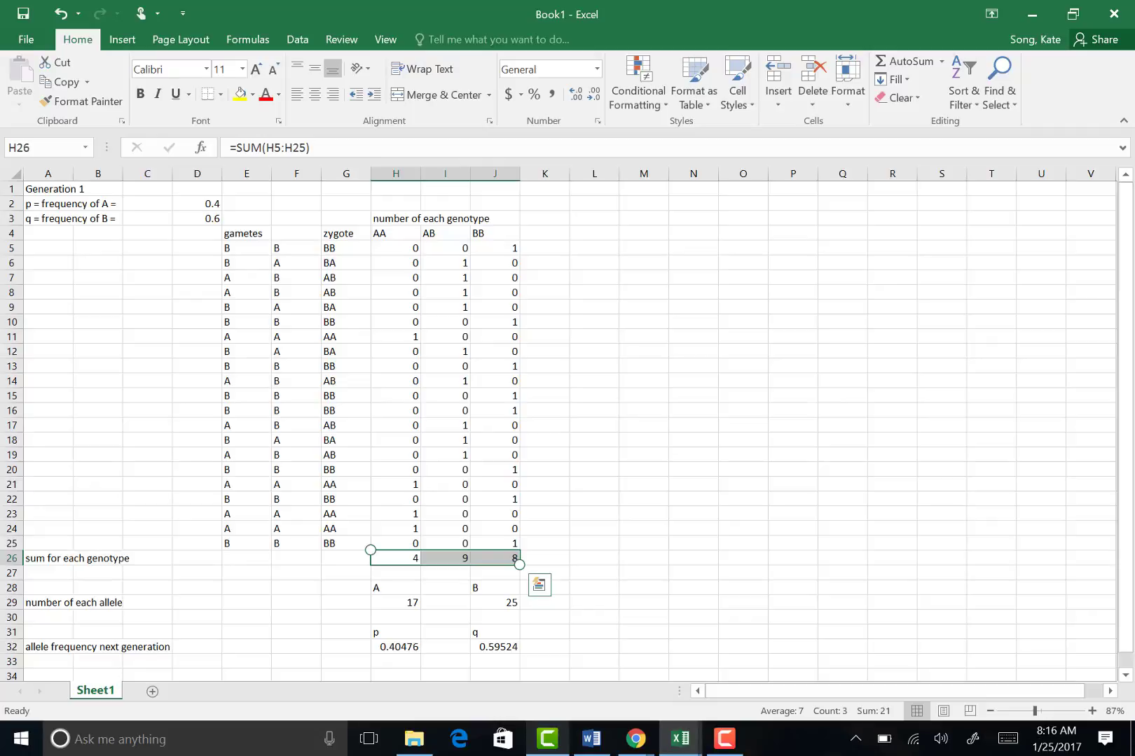
{"action": "left_click", "coordinate": [121, 39]}
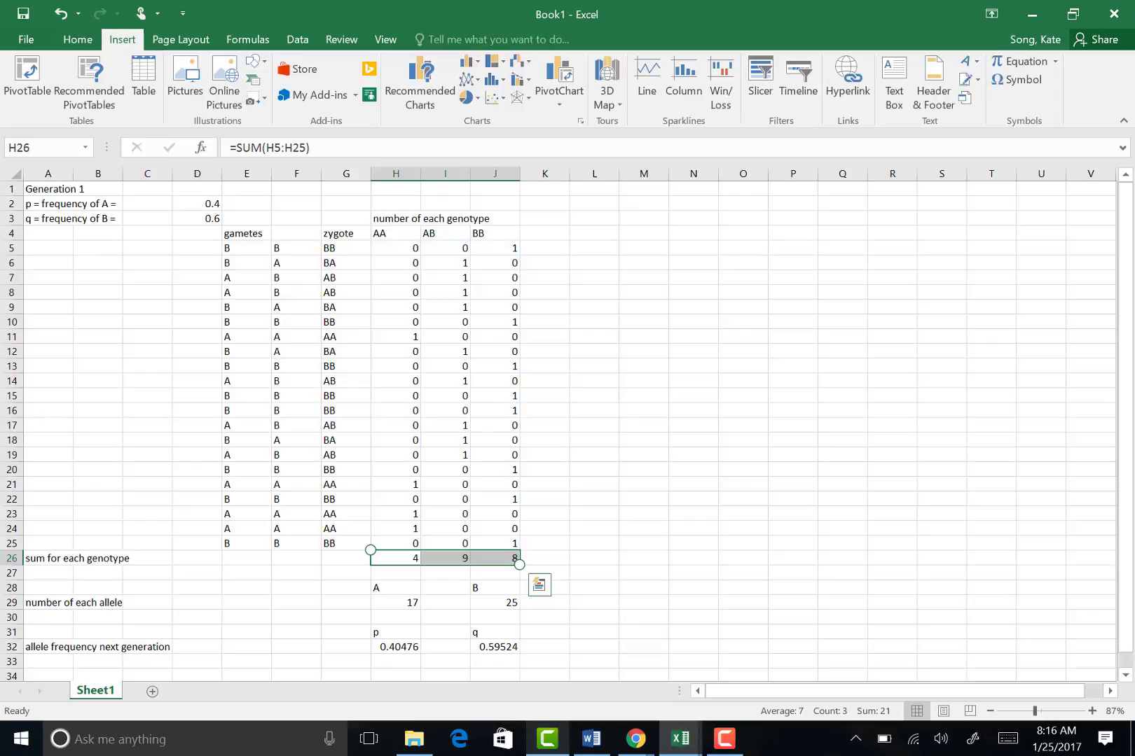
{"action": "left_click", "coordinate": [469, 62]}
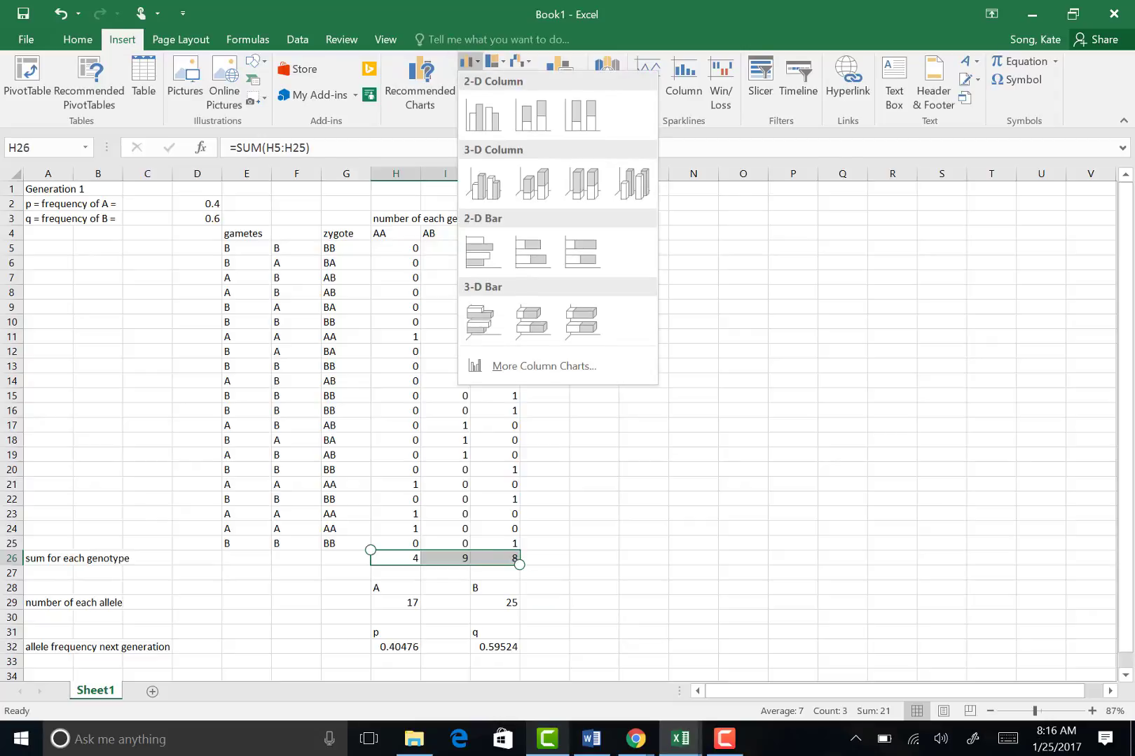
{"action": "left_click", "coordinate": [483, 115]}
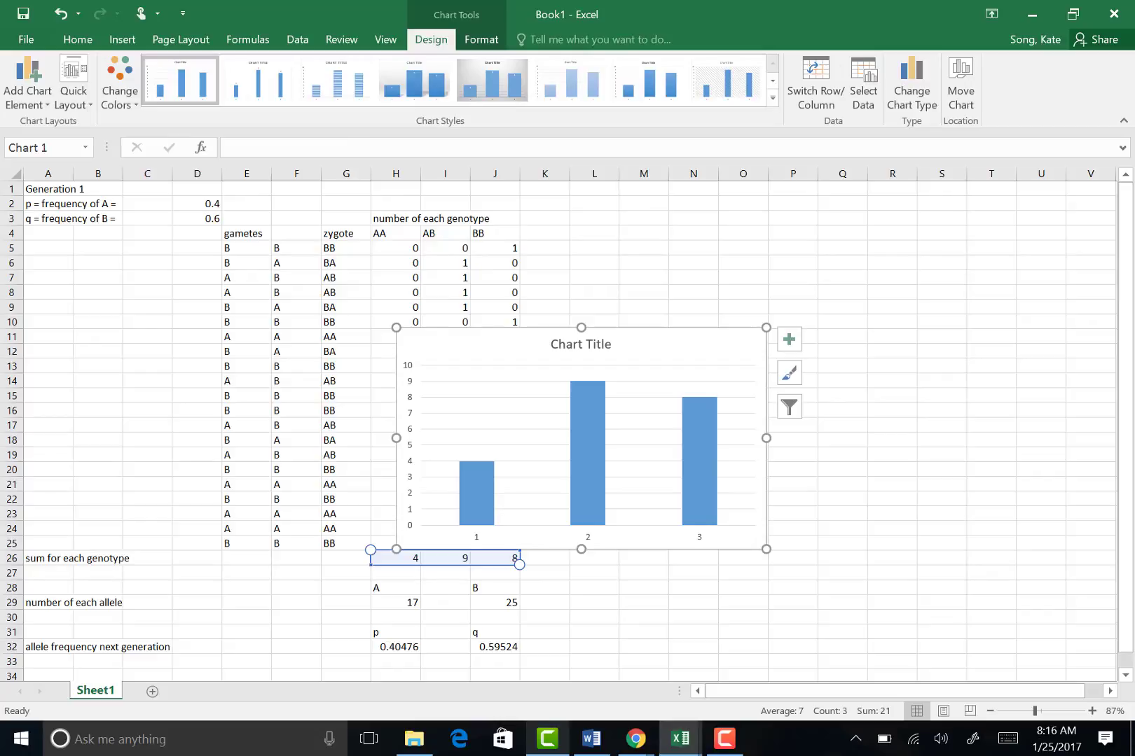
Drag the chart to the right of the genotype table, beside rows 5–19.
{"action": "left_click_drag", "start_coordinate": [581, 420], "coordinate": [777, 339]}
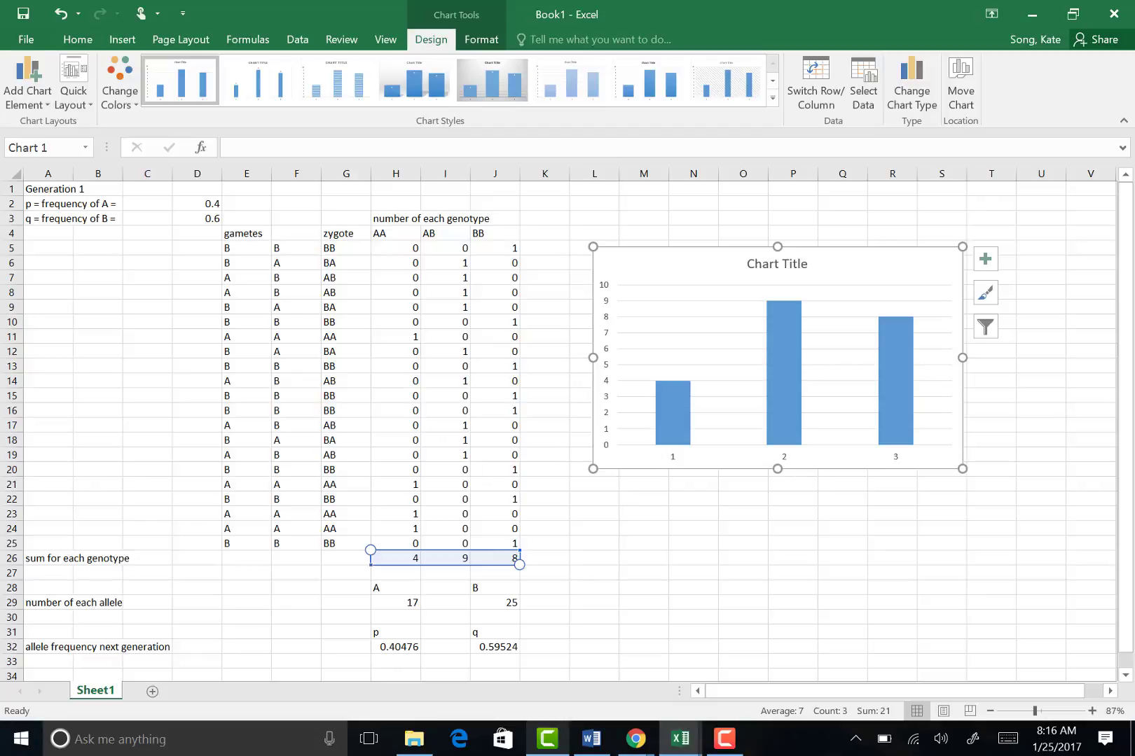
Replace the chart title with 'Genotypes in Next Generation'.
{"action": "left_click", "coordinate": [776, 263]}
{"action": "type", "text": "G"}
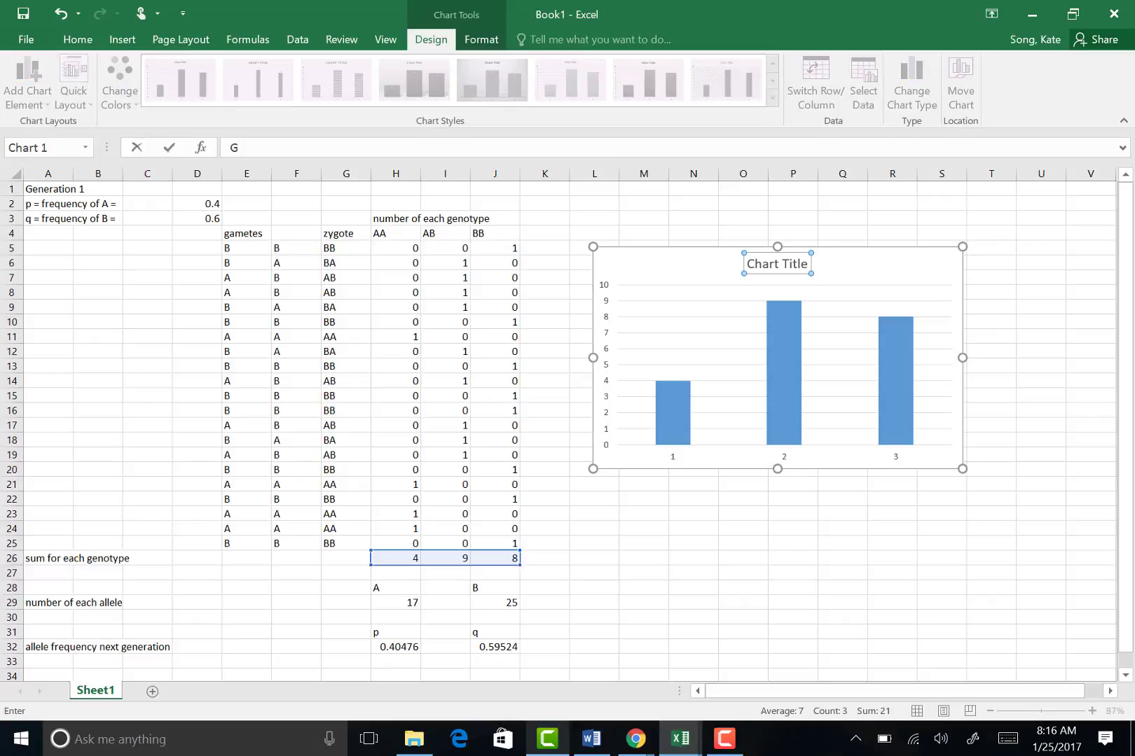
{"action": "key", "text": "Return"}
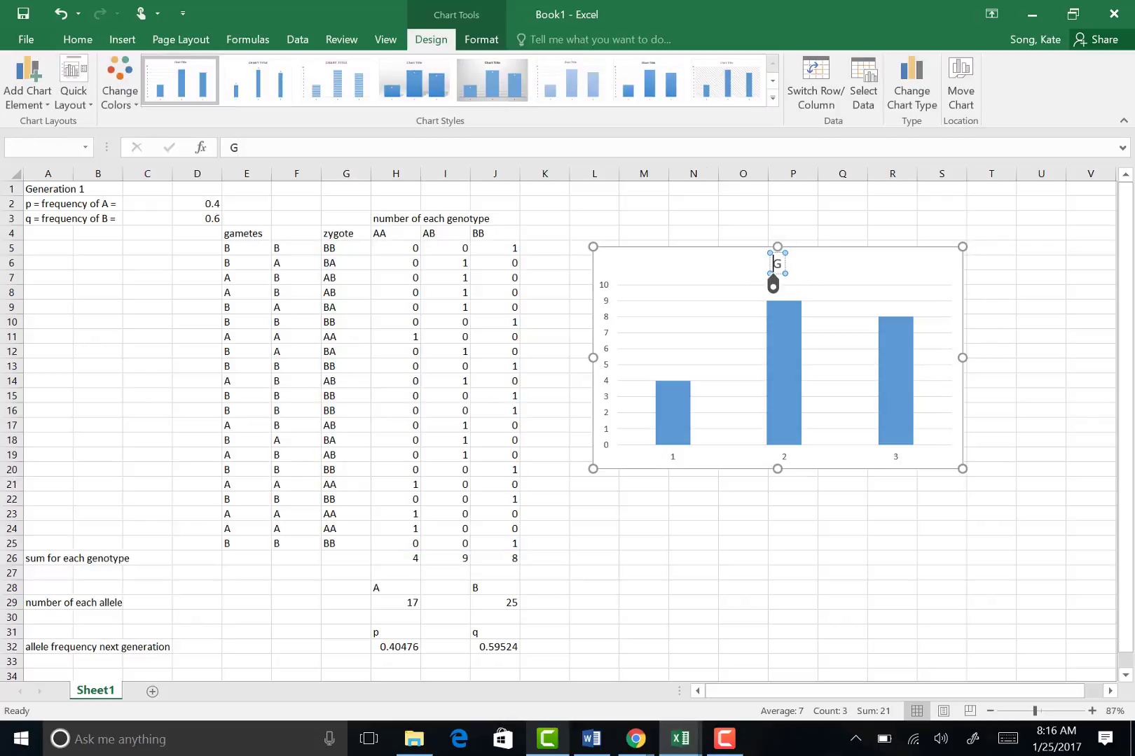
{"action": "type", "text": "enotype"}
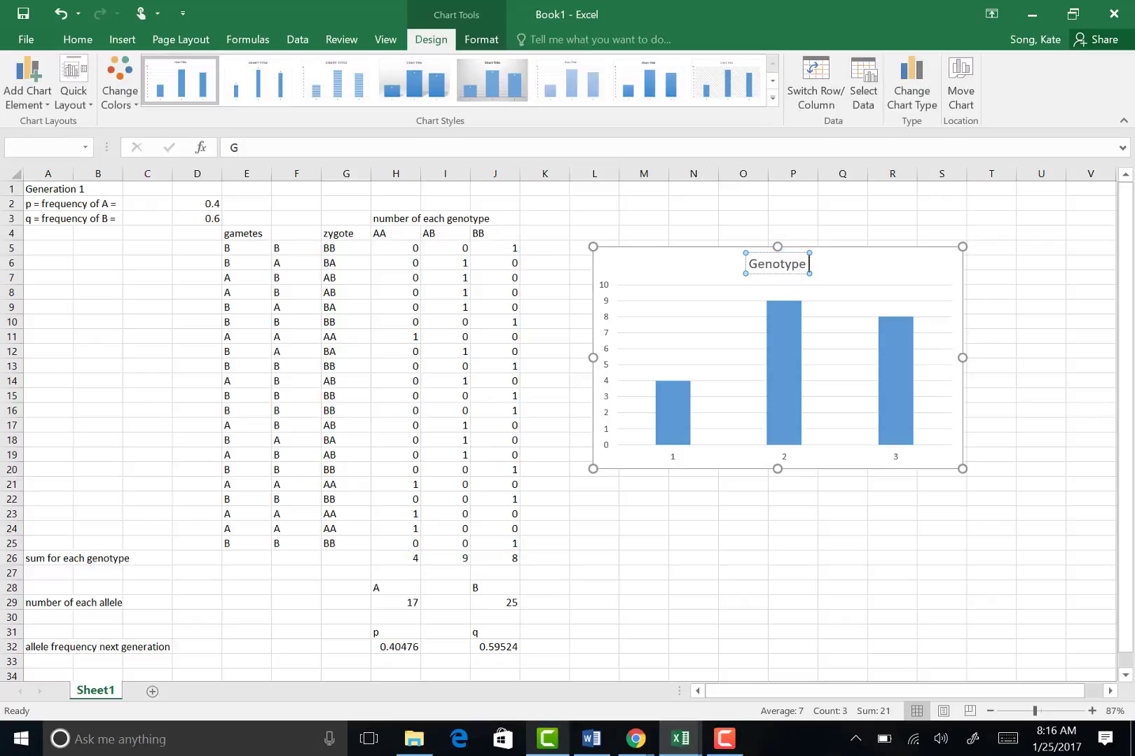
{"action": "type", "text": "s"}
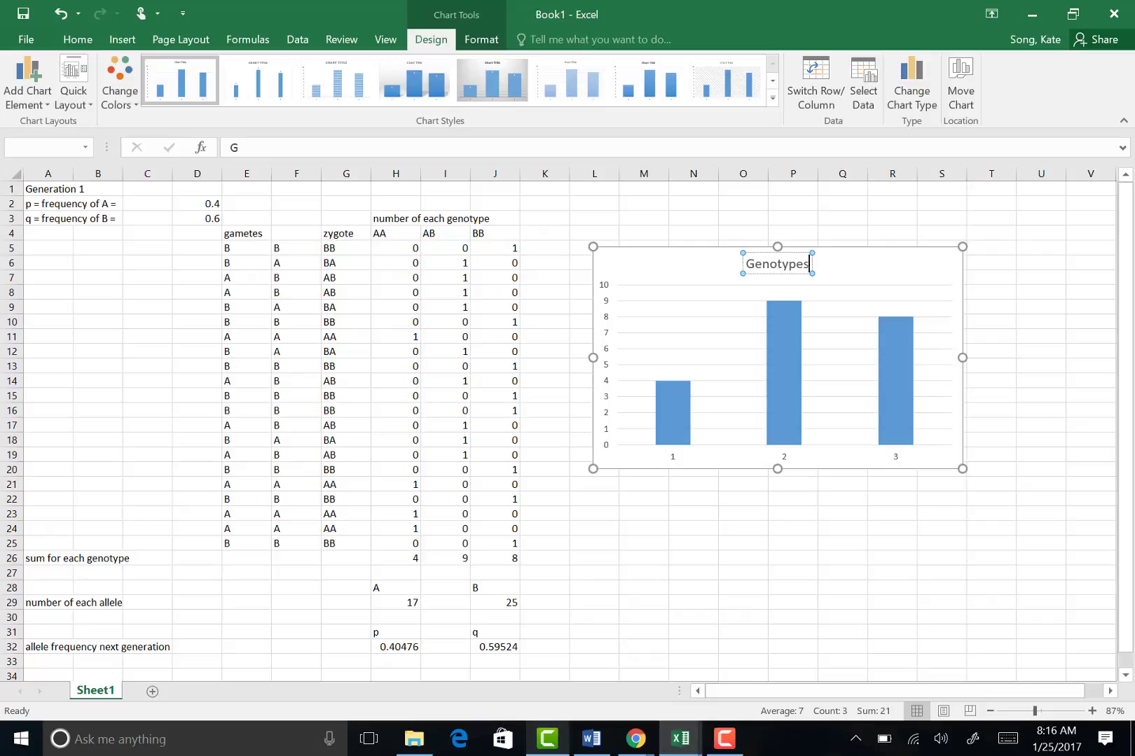
{"action": "type", "text": " in Nex"}
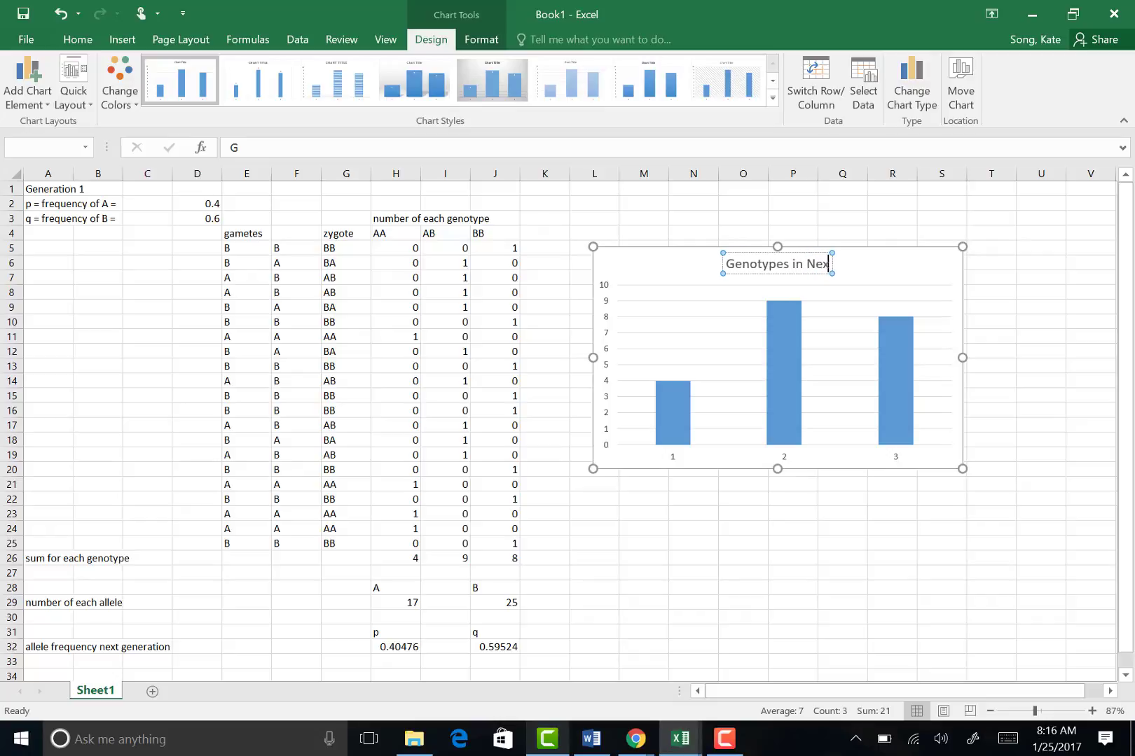
{"action": "type", "text": "t Generatio"}
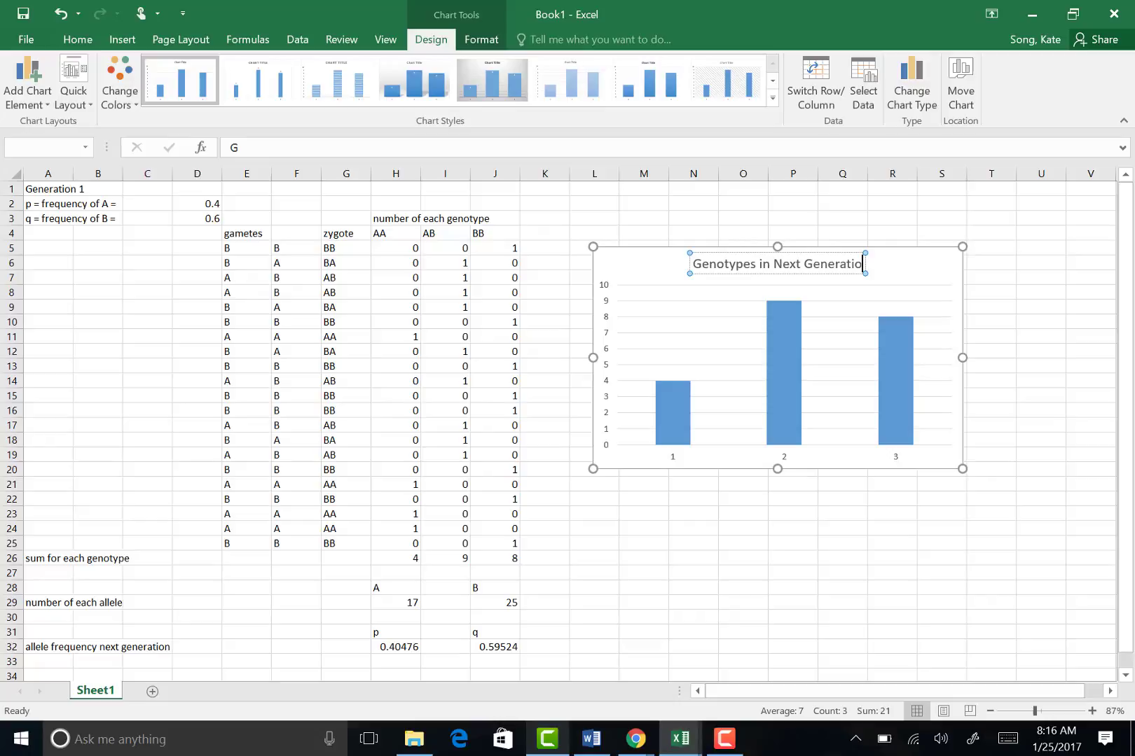
{"action": "type", "text": "n"}
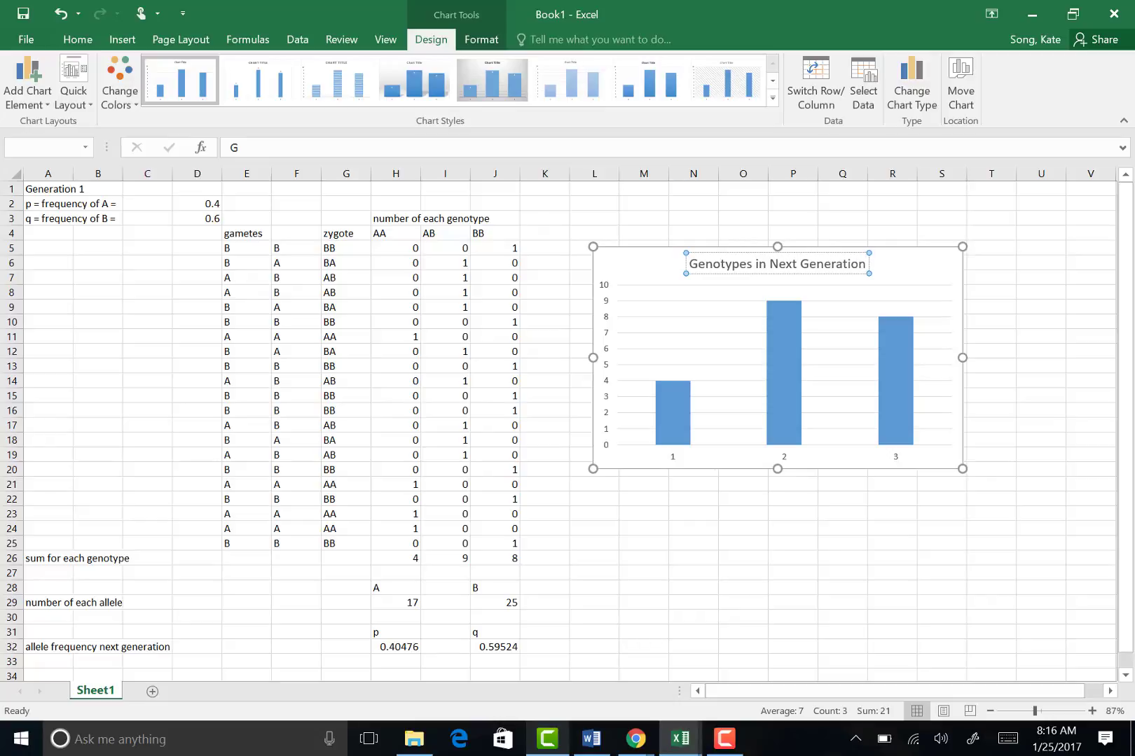
Add axis titles to the chart and set the vertical one to 'Number of offspring'.
{"action": "left_click", "coordinate": [935, 334]}
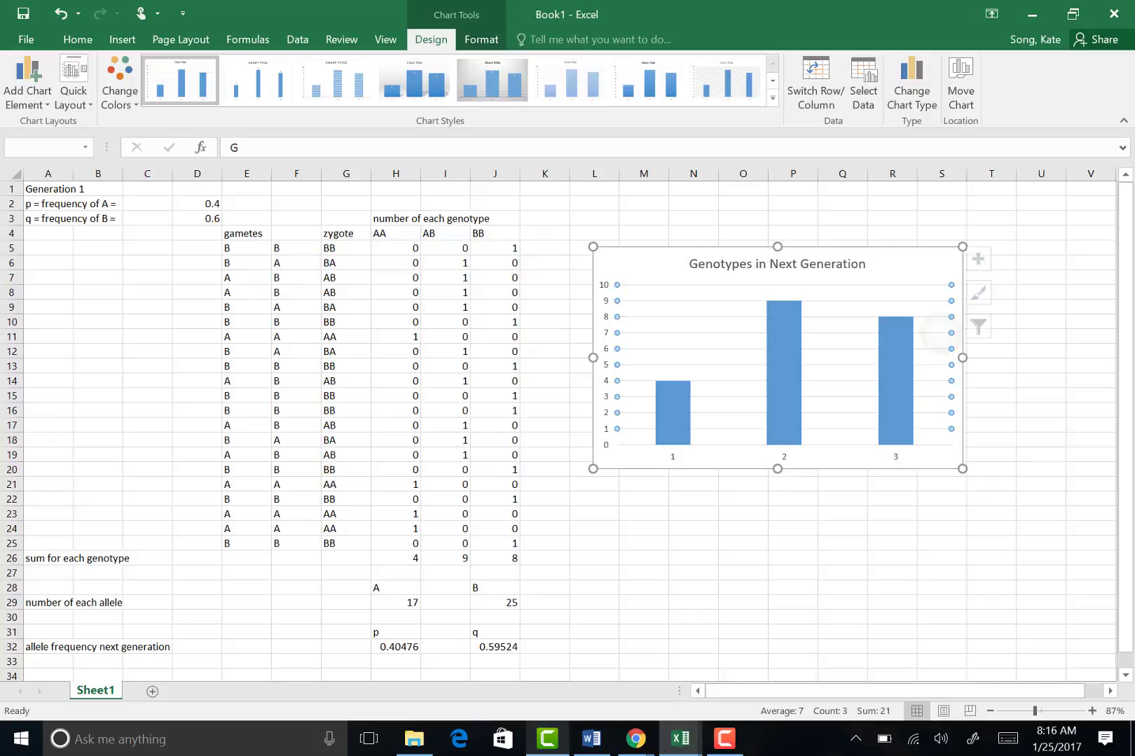
{"action": "left_click", "coordinate": [985, 259]}
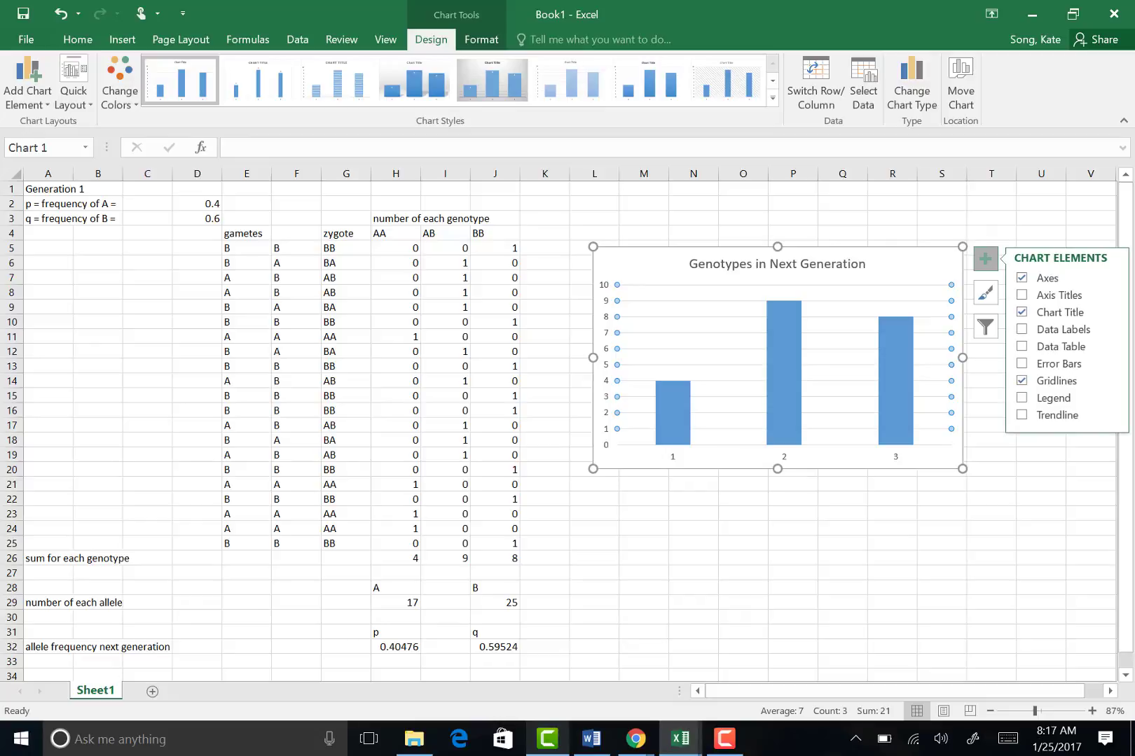
{"action": "left_click", "coordinate": [1021, 295]}
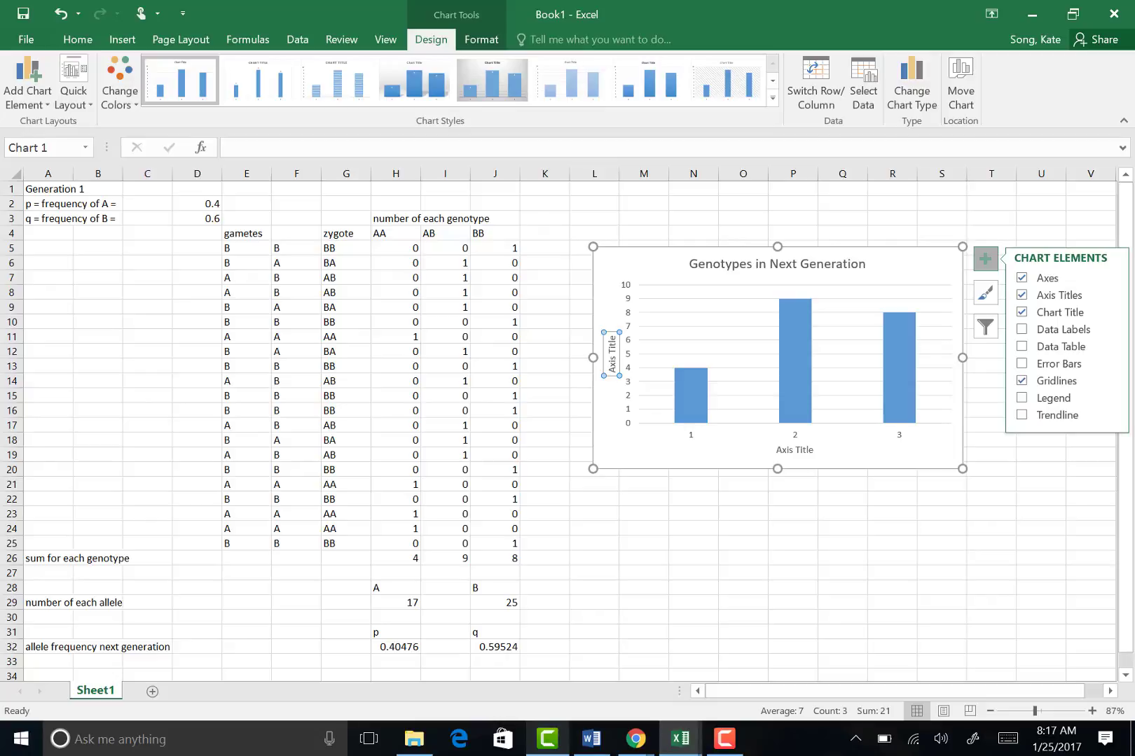
{"action": "right_click", "coordinate": [644, 328]}
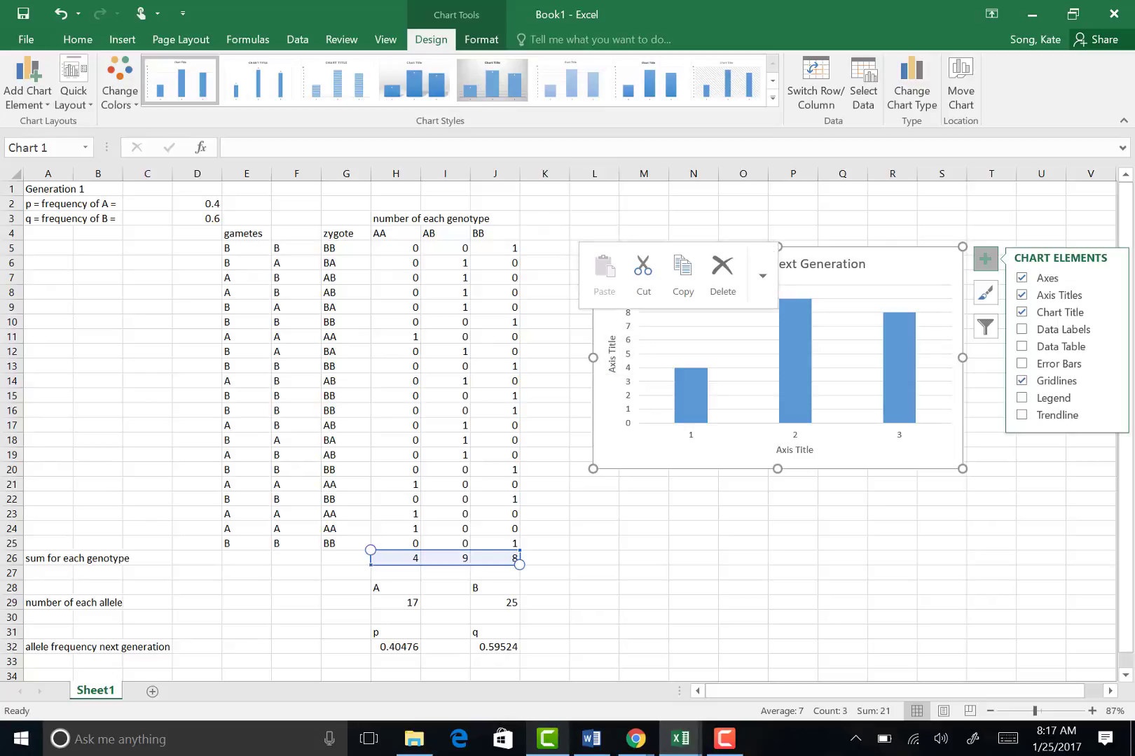
{"action": "right_click", "coordinate": [619, 362]}
{"action": "key", "text": "BackSpace"}
{"action": "key", "text": "BackSpace"}
{"action": "key", "text": "BackSpace"}
{"action": "key", "text": "BackSpace"}
{"action": "key", "text": "BackSpace"}
{"action": "key", "text": "BackSpace"}
{"action": "key", "text": "BackSpace"}
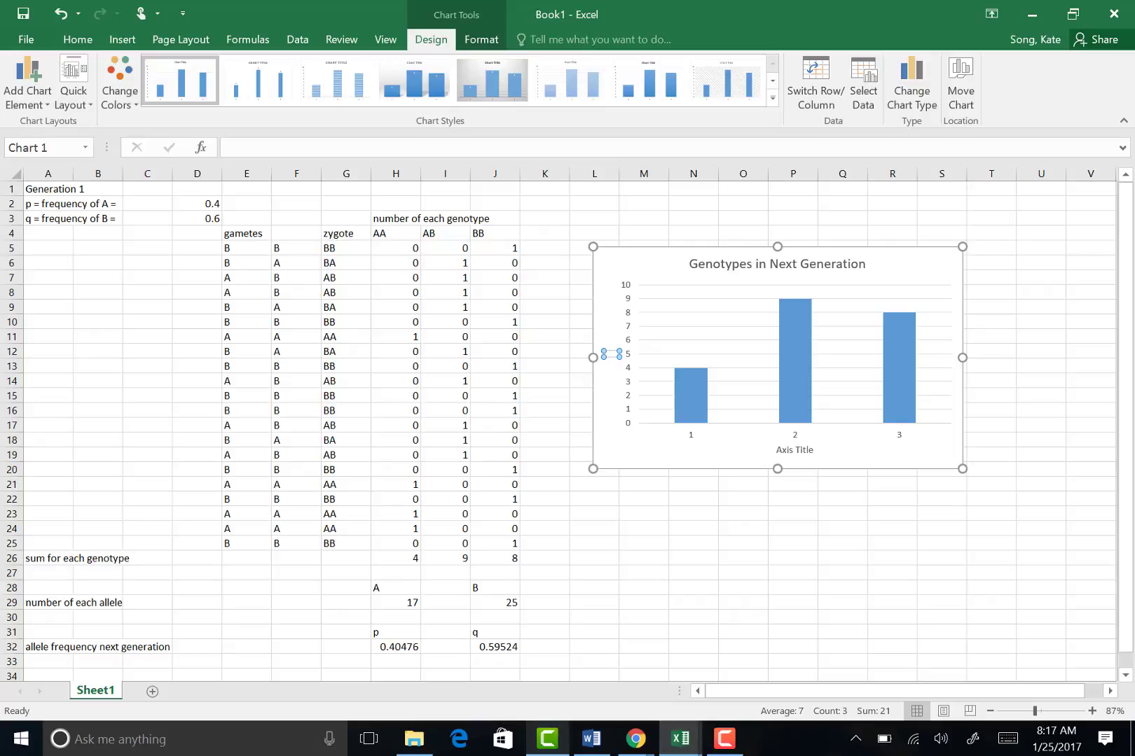
{"action": "type", "text": "Number of offspring"}
Set the horizontal axis title to 'Genotypes'.
{"action": "left_click", "coordinate": [794, 450]}
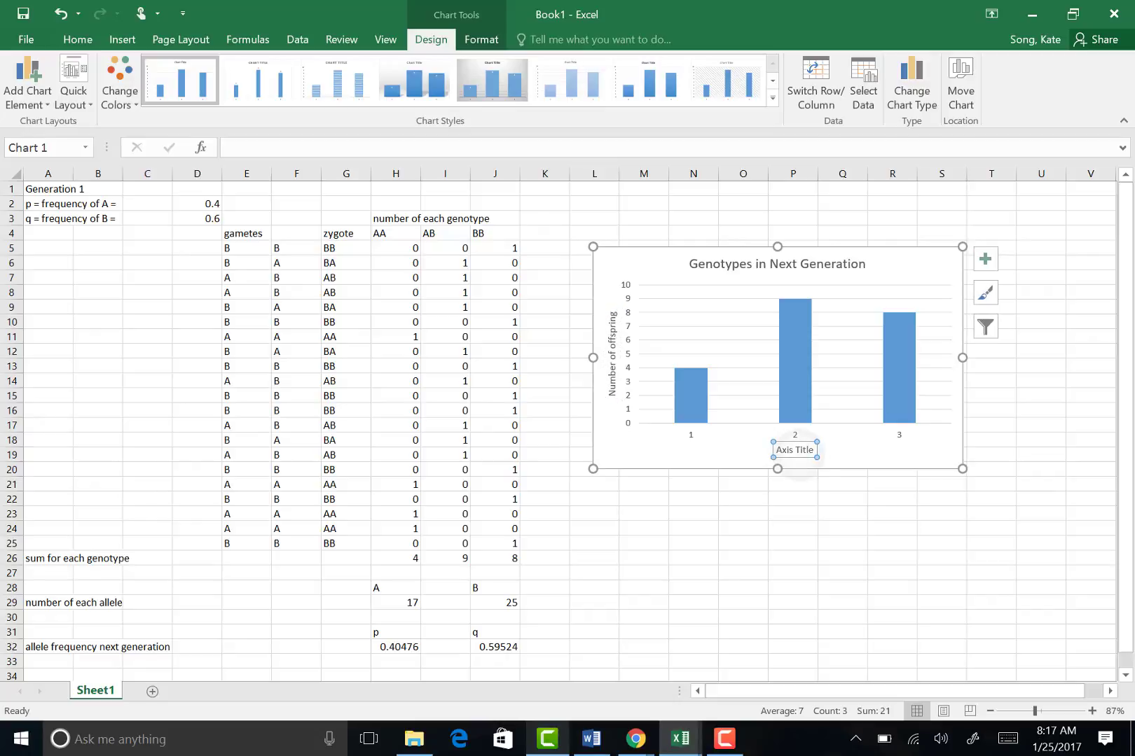
{"action": "right_click", "coordinate": [794, 449]}
{"action": "left_click", "coordinate": [776, 451]}
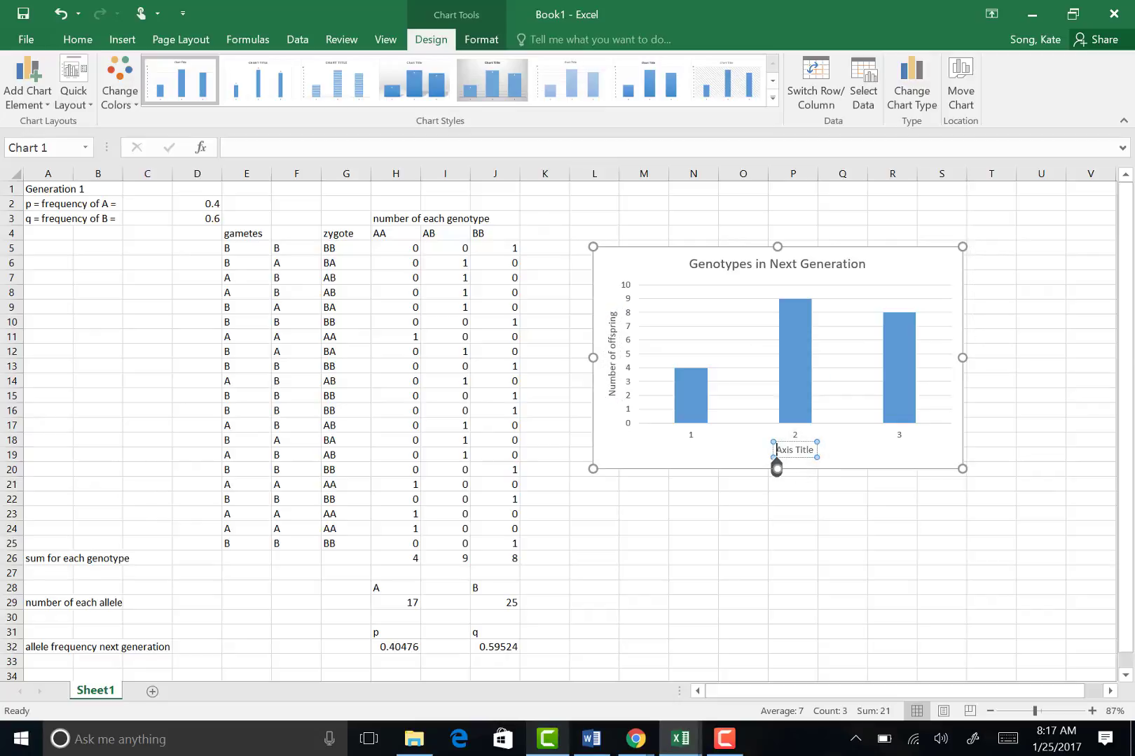
{"action": "key", "text": "Delete"}
{"action": "key", "text": "Delete"}
{"action": "key", "text": "Delete"}
{"action": "key", "text": "Delete"}
{"action": "key", "text": "Delete"}
{"action": "key", "text": "Delete"}
{"action": "key", "text": "Delete"}
{"action": "key", "text": "Delete"}
{"action": "key", "text": "Delete"}
{"action": "key", "text": "Delete"}
{"action": "type", "text": "Genotypes"}
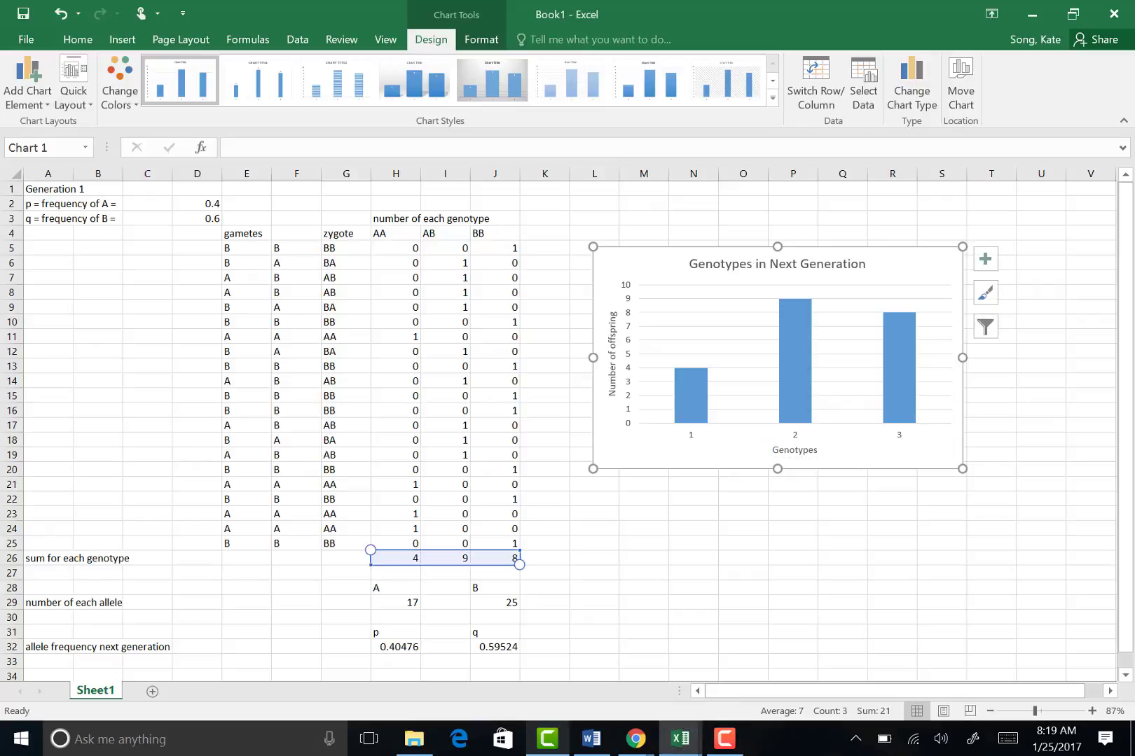
{"action": "left_click", "coordinate": [1090, 675]}
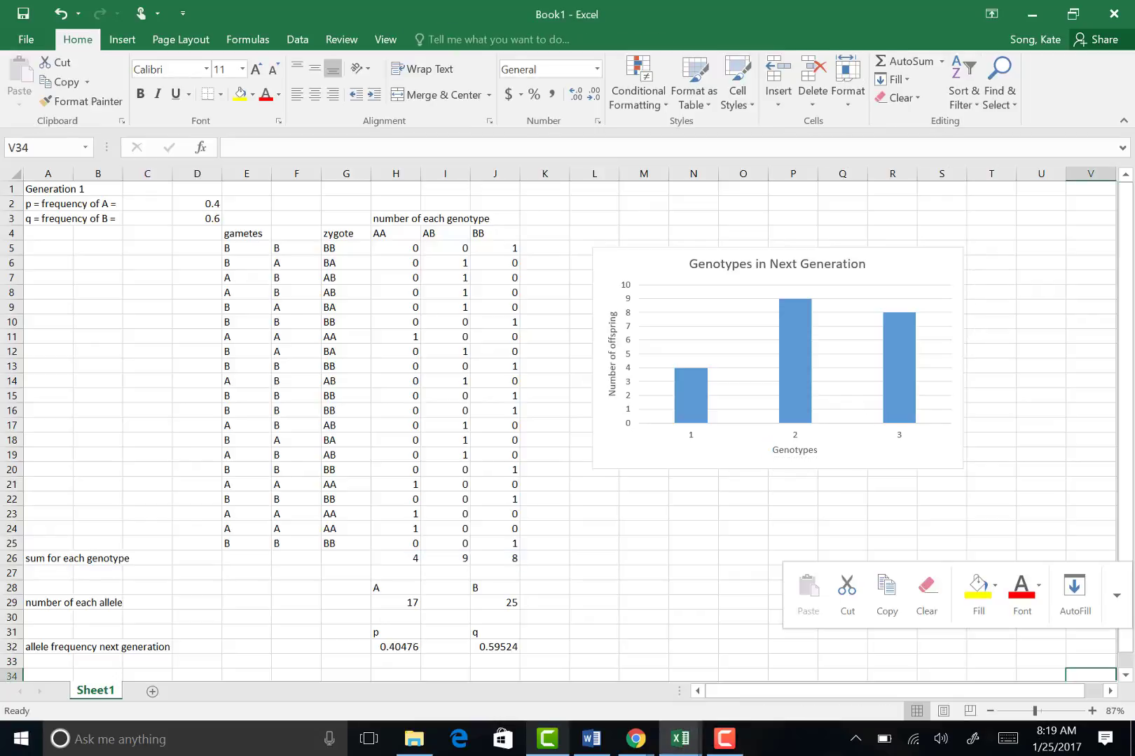
{"action": "left_click", "coordinate": [1115, 599]}
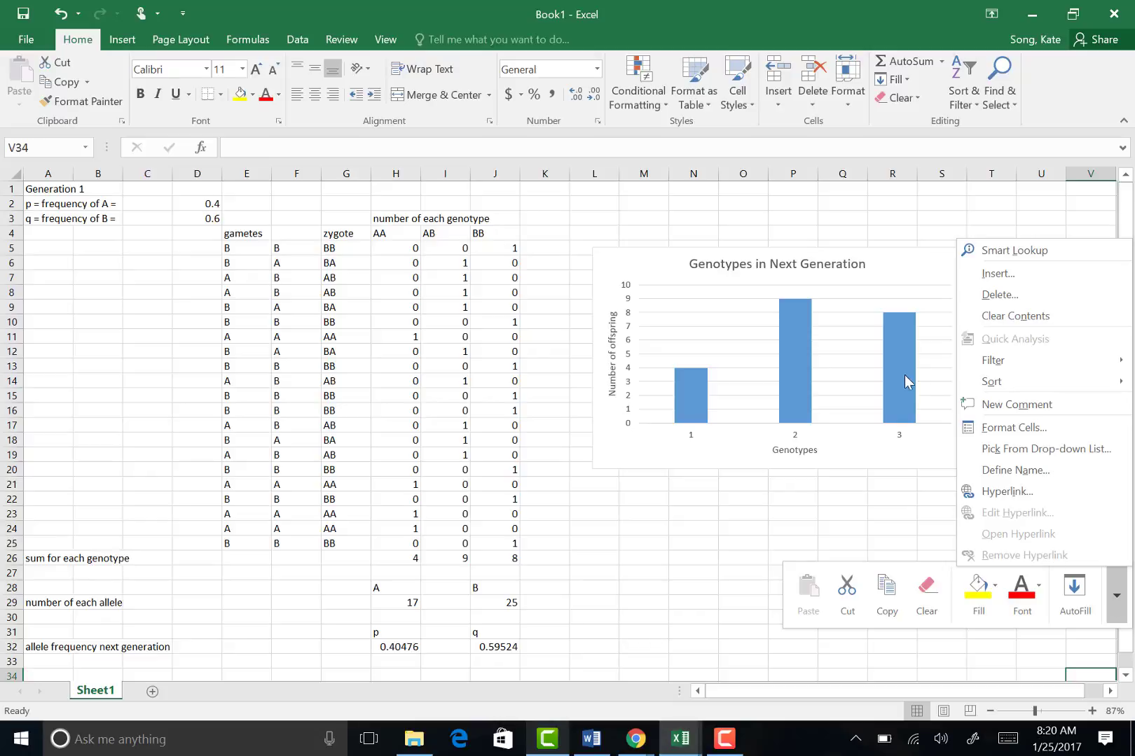
{"action": "left_click", "coordinate": [816, 359]}
{"action": "left_click", "coordinate": [867, 270]}
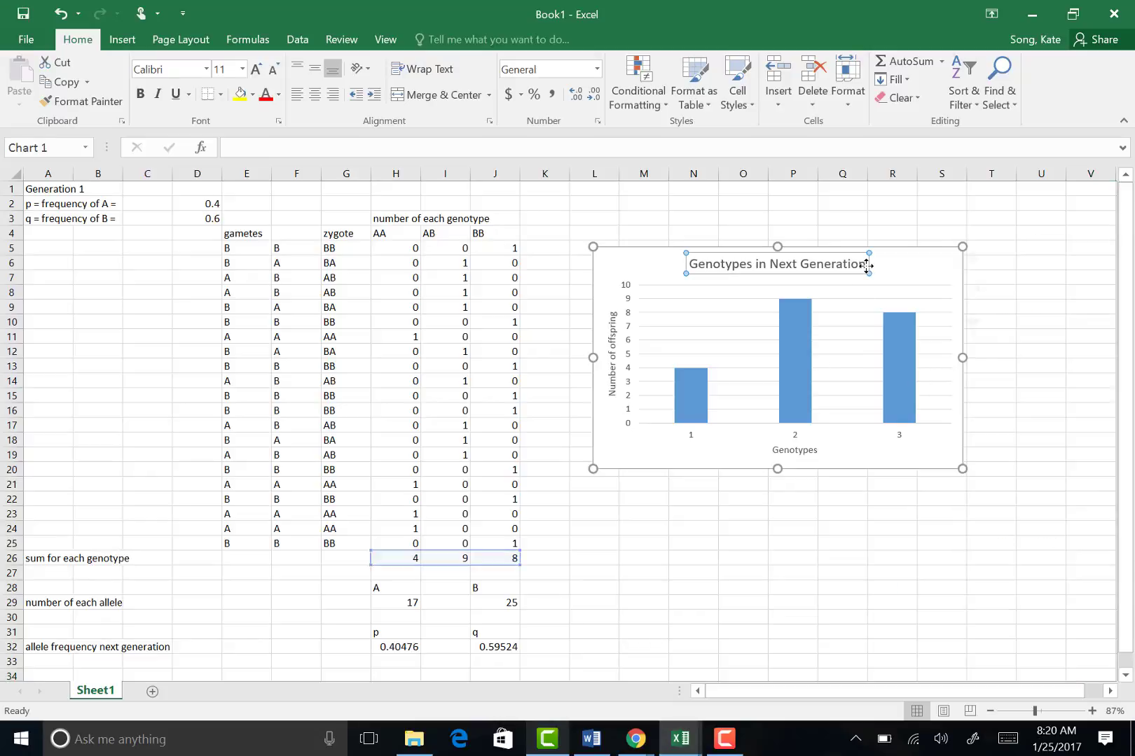
{"action": "left_click", "coordinate": [937, 275]}
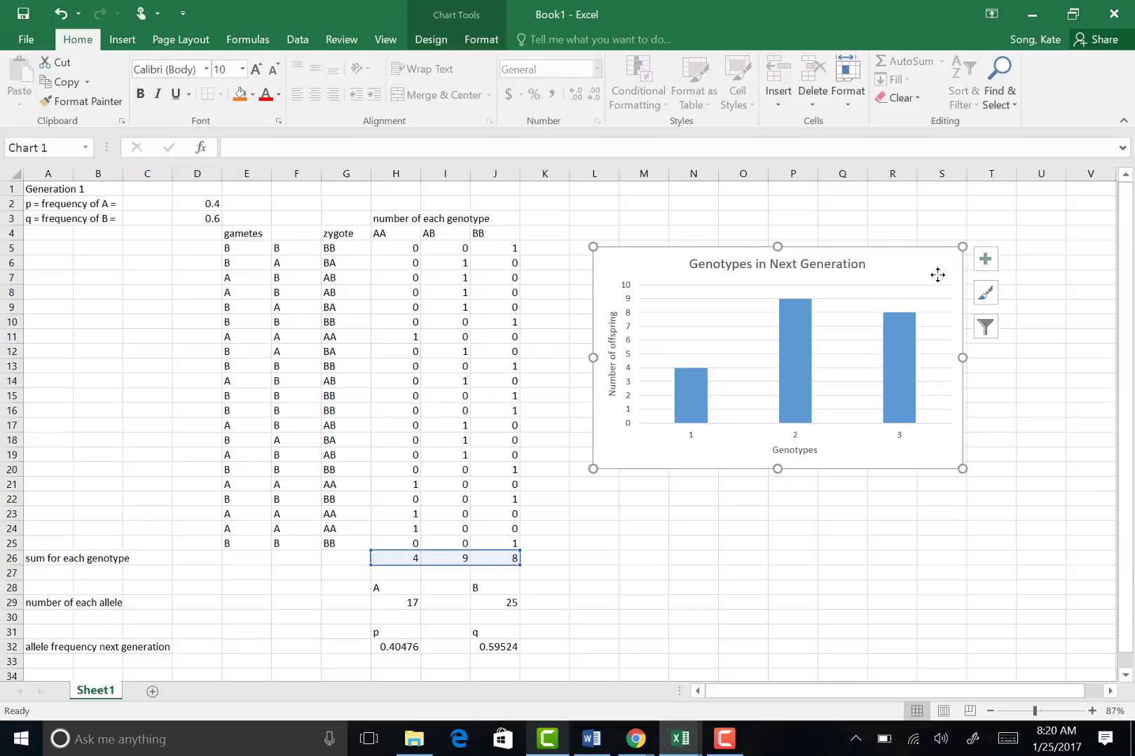
{"action": "right_click", "coordinate": [936, 275]}
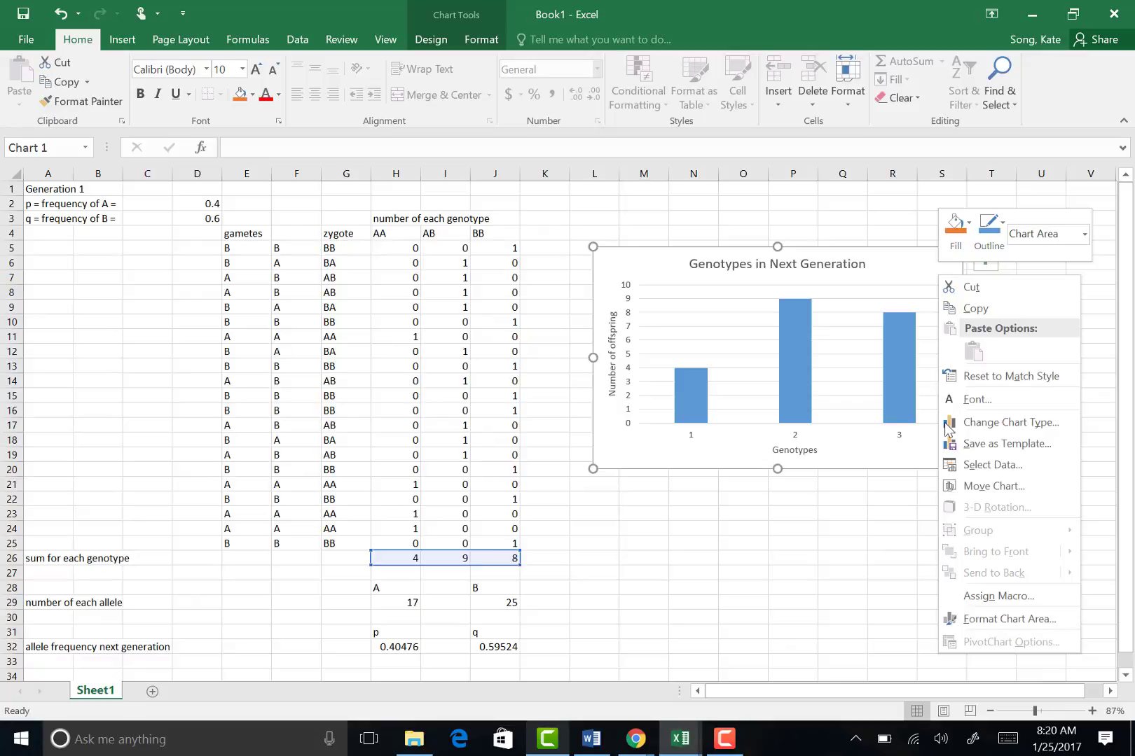
{"action": "left_click", "coordinate": [986, 472]}
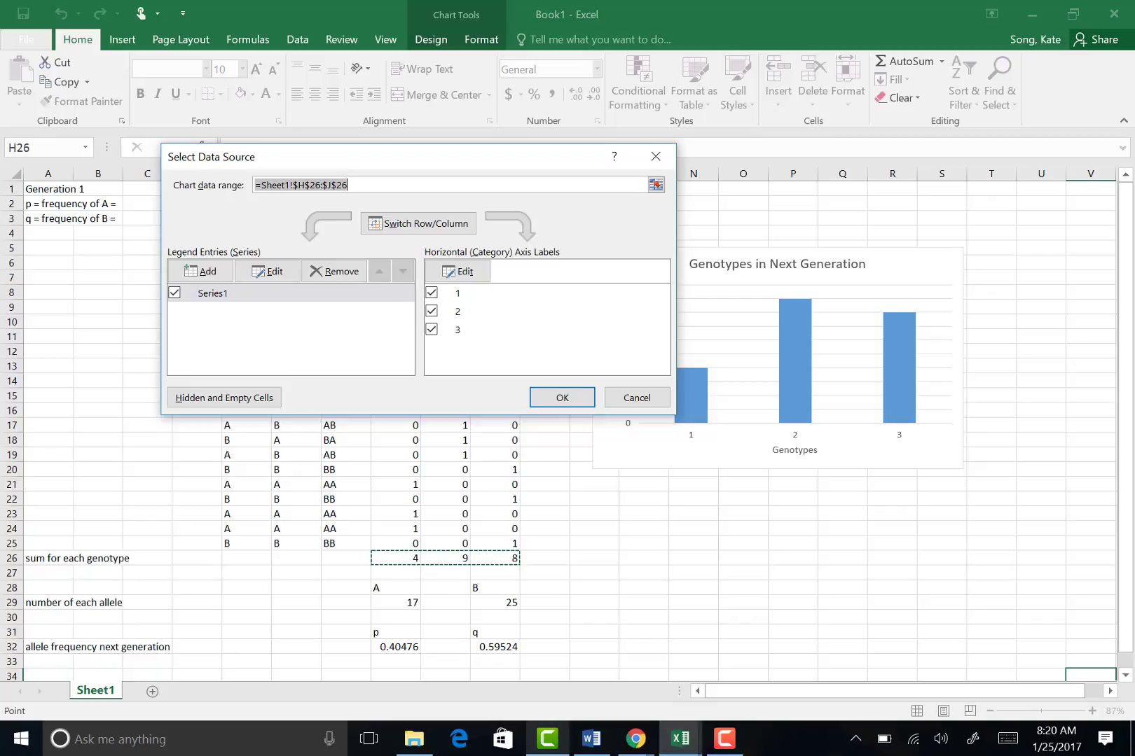
{"action": "left_click", "coordinate": [456, 271]}
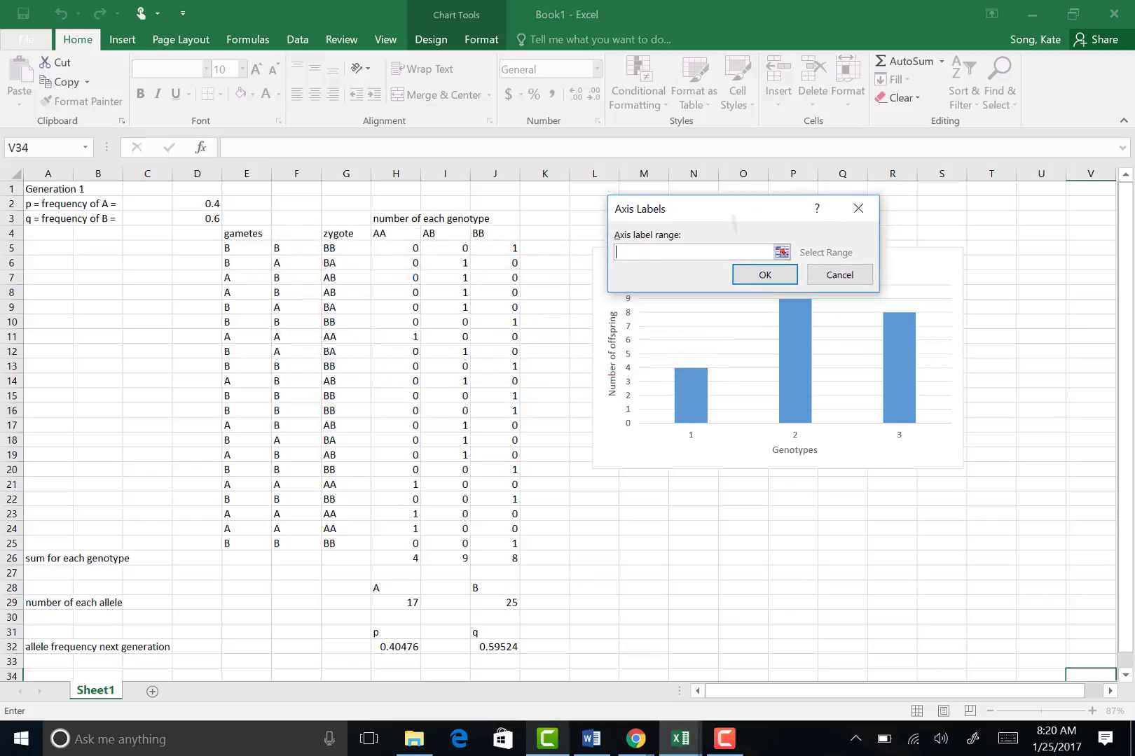
{"action": "left_click", "coordinate": [396, 248]}
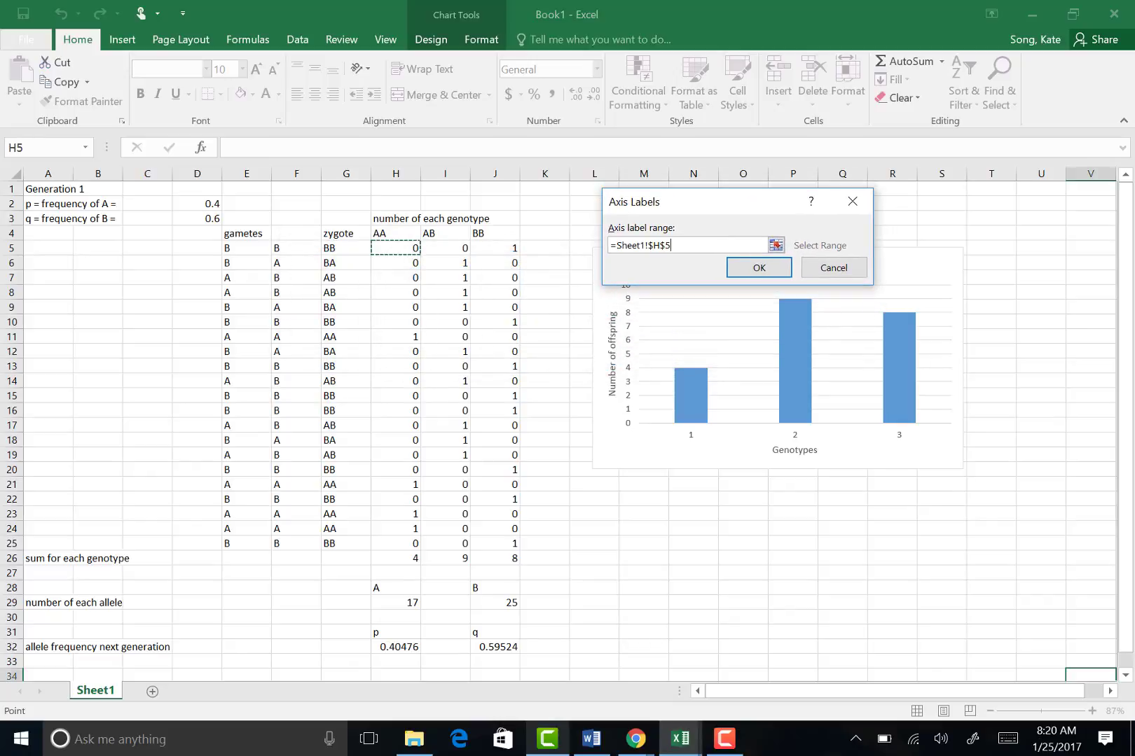
{"action": "left_click", "coordinate": [395, 233]}
{"action": "key", "text": "Right"}
{"action": "key", "text": "Left"}
{"action": "key", "text": "Right"}
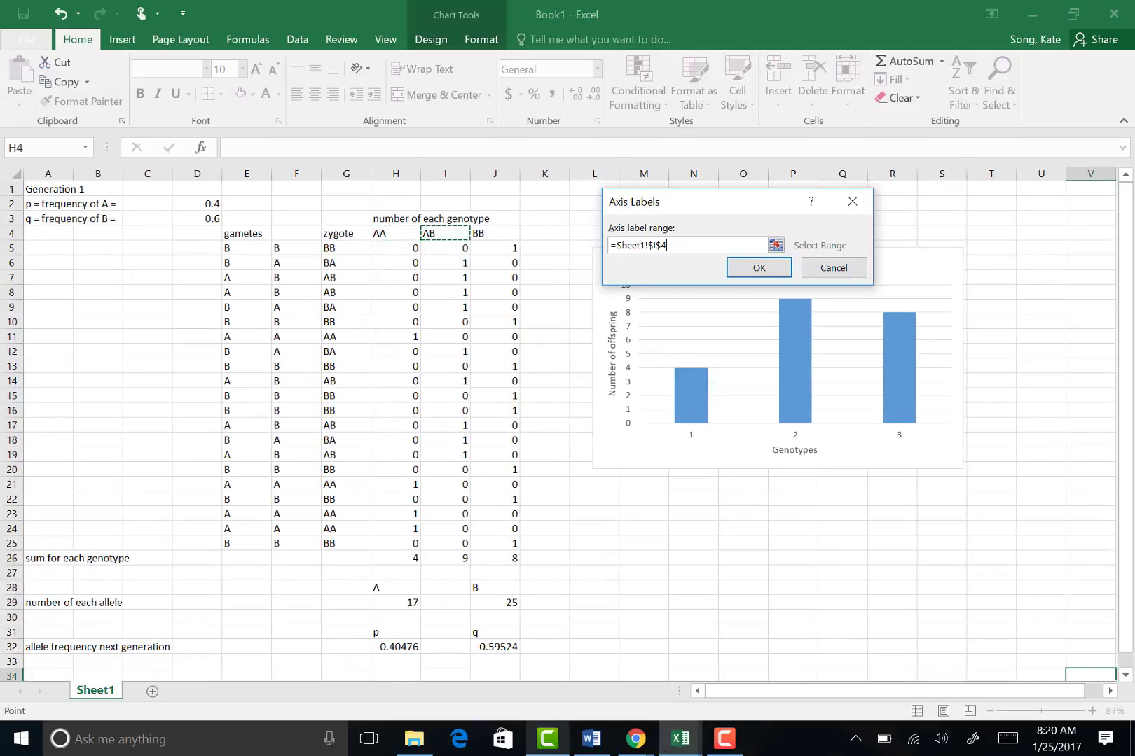
{"action": "key", "text": "Right"}
{"action": "key", "text": "Down"}
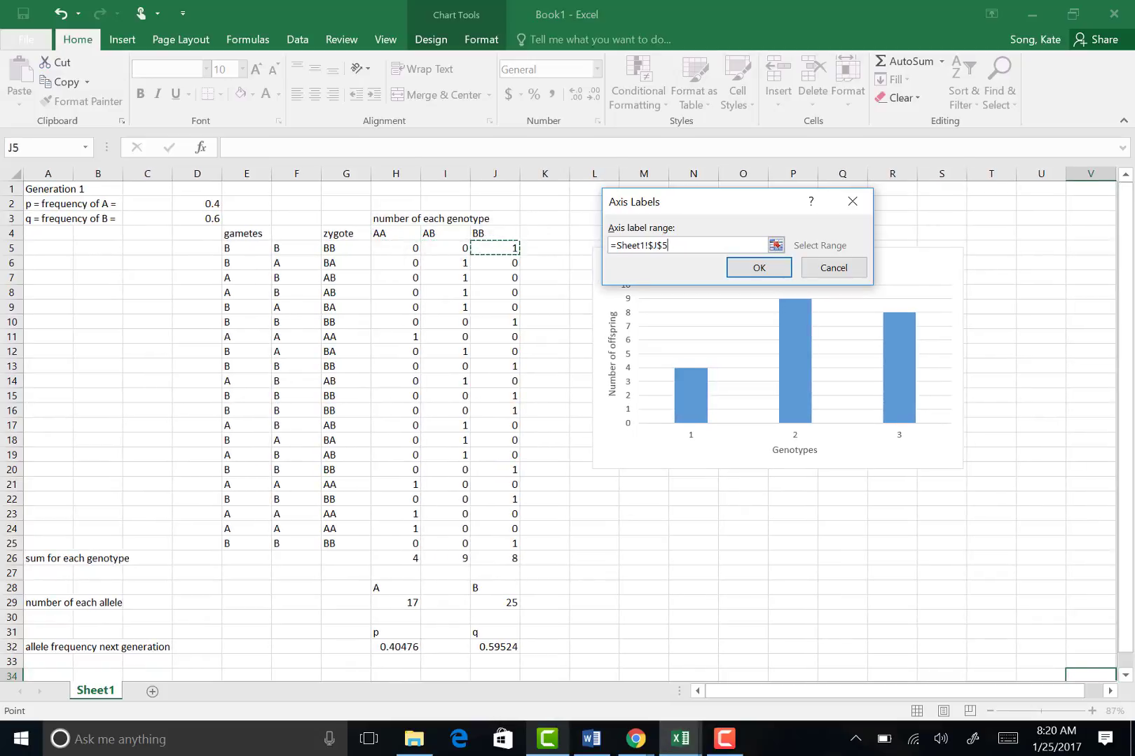
{"action": "left_click", "coordinate": [500, 231]}
{"action": "left_click", "coordinate": [834, 269]}
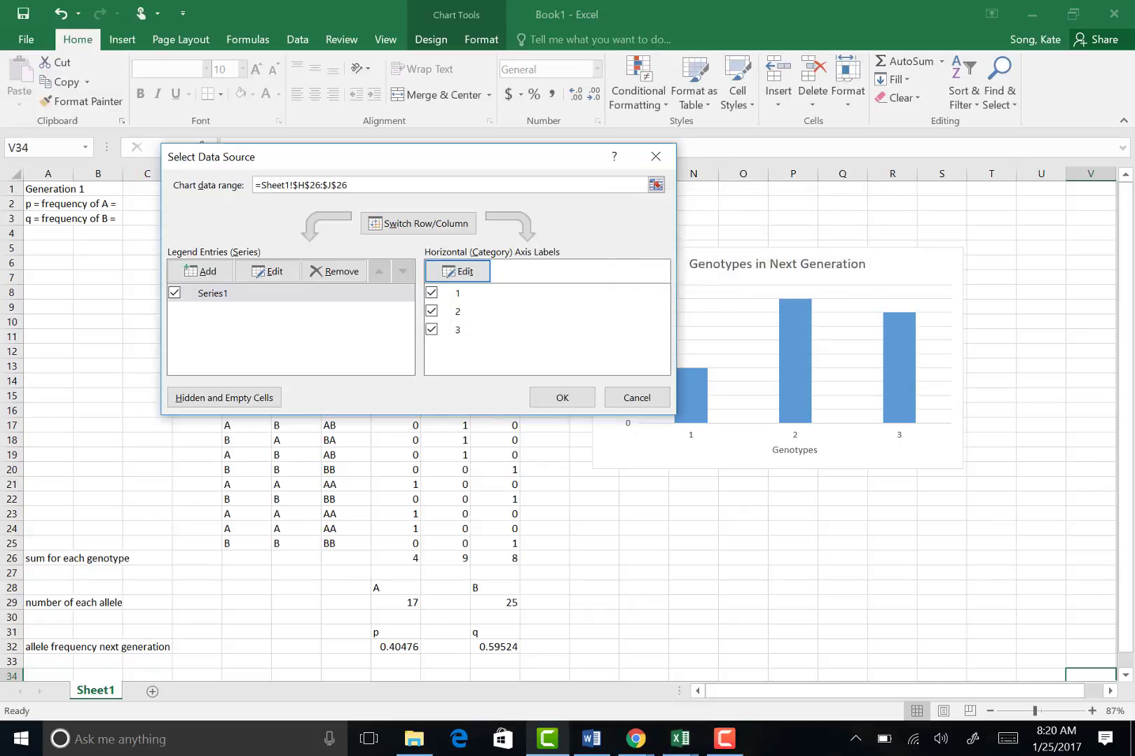
{"action": "left_click", "coordinate": [636, 399]}
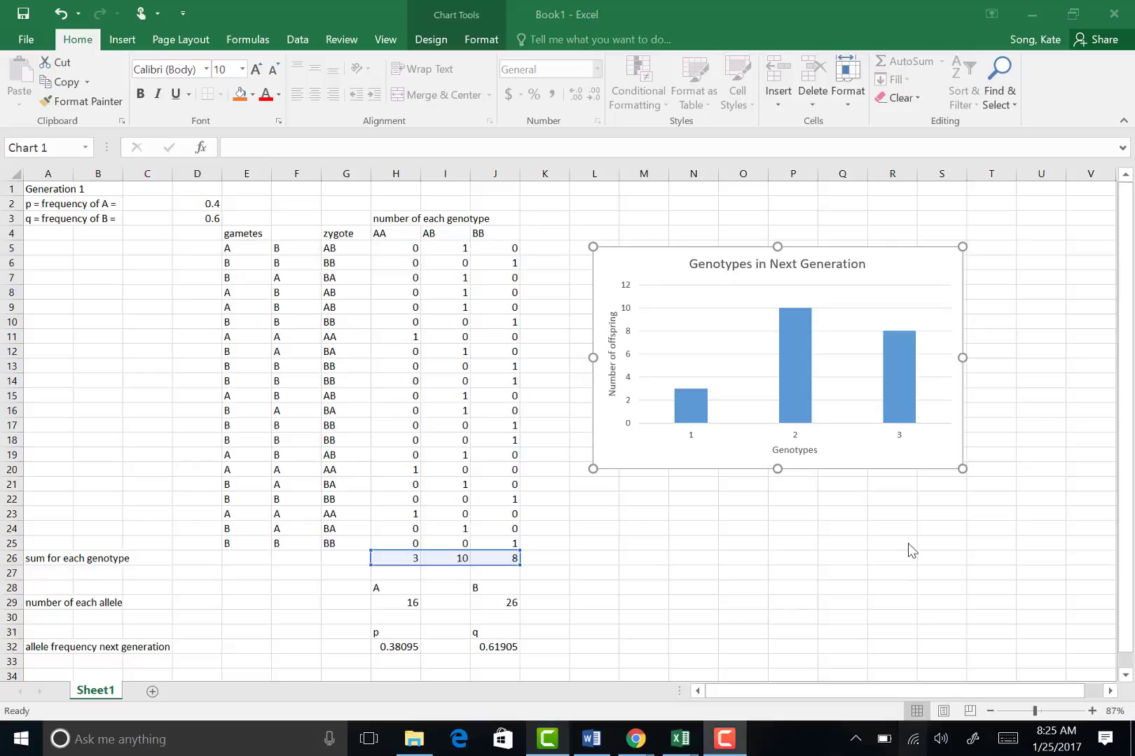
Set the chart's category labels to the AA, AB, BB headings in H4:J4 via Select Data.
{"action": "left_click", "coordinate": [934, 451]}
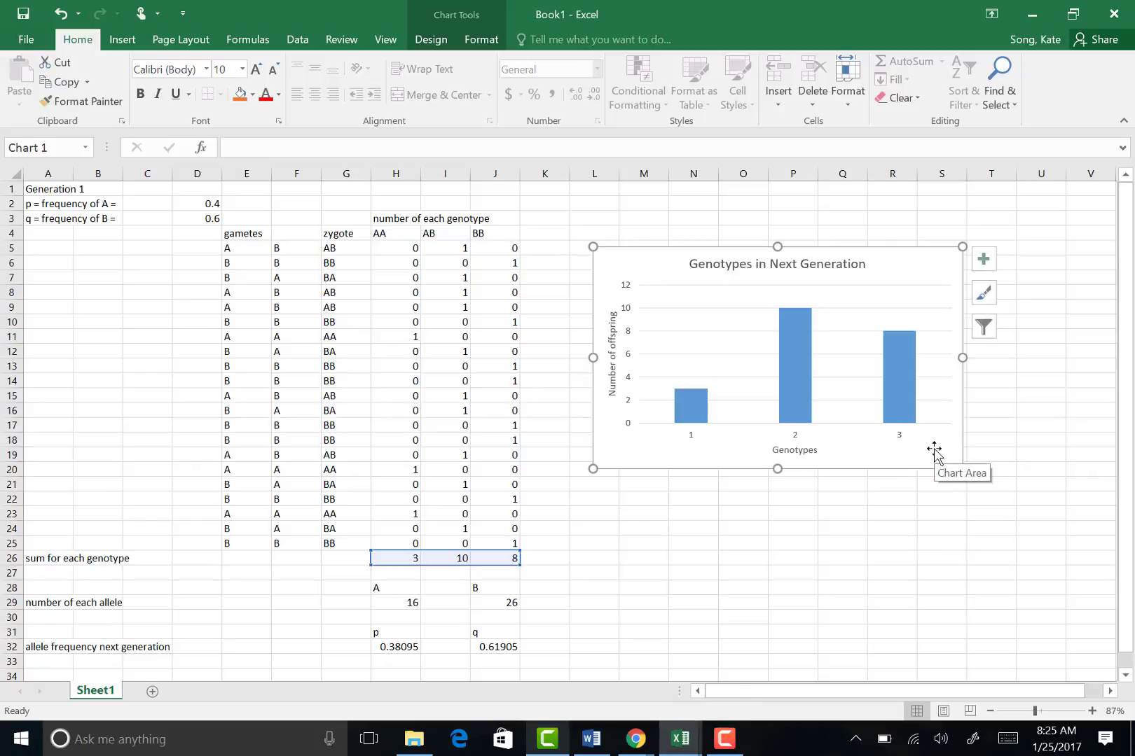
{"action": "right_click", "coordinate": [934, 448]}
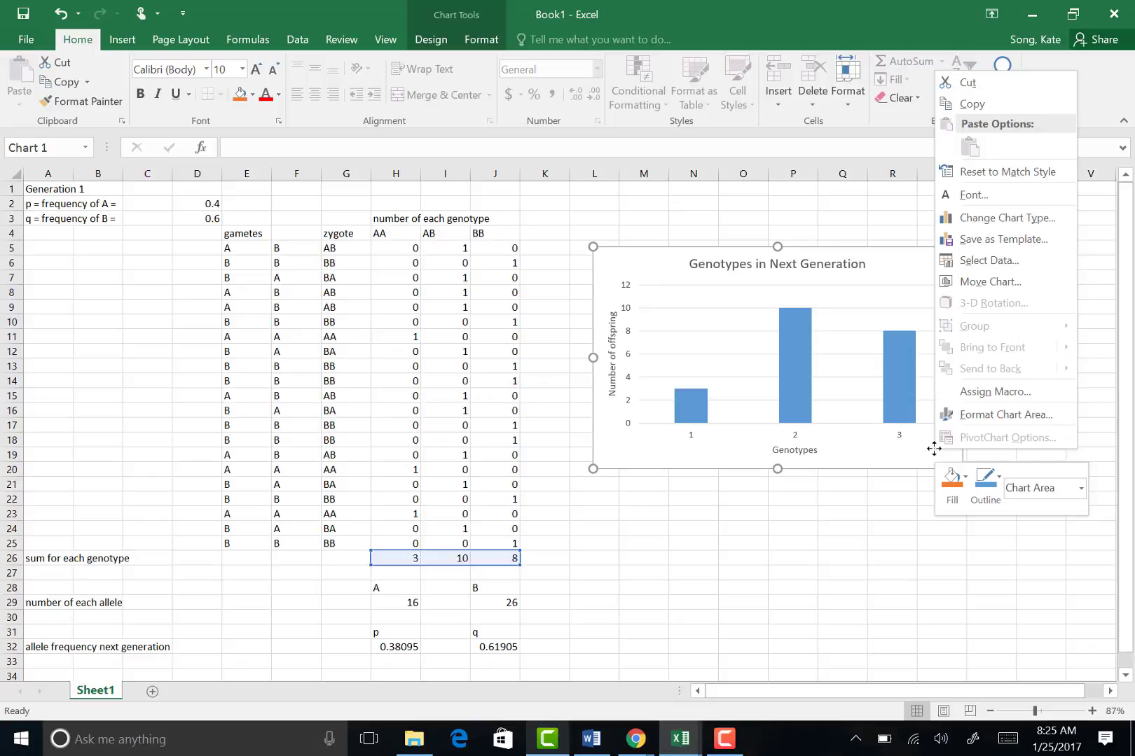
{"action": "left_click", "coordinate": [989, 260]}
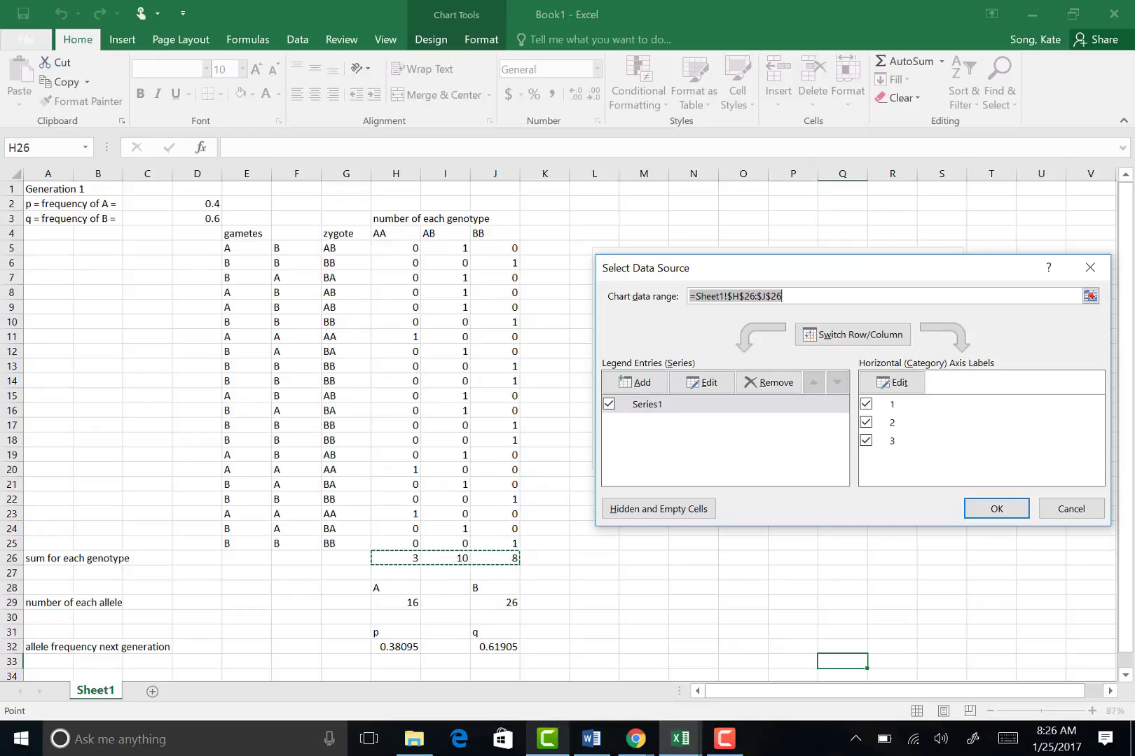
{"action": "key", "text": "alt+t"}
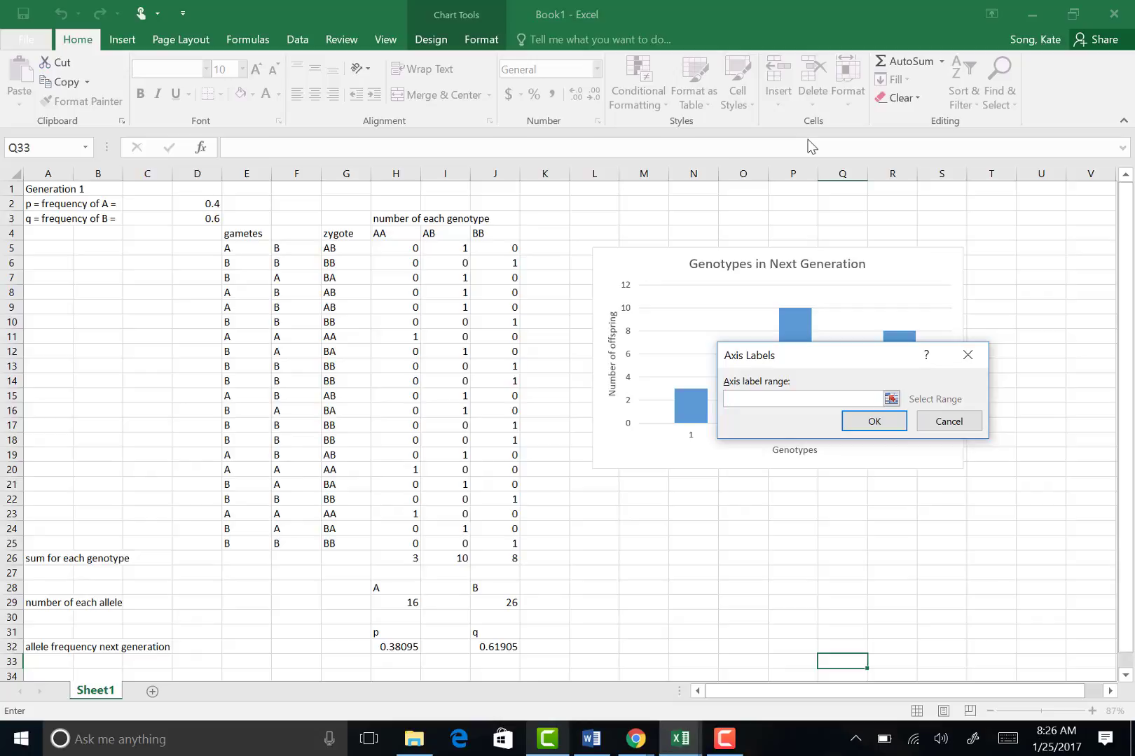
{"action": "left_click", "coordinate": [390, 237]}
{"action": "left_click_drag", "start_coordinate": [390, 237], "coordinate": [505, 231]}
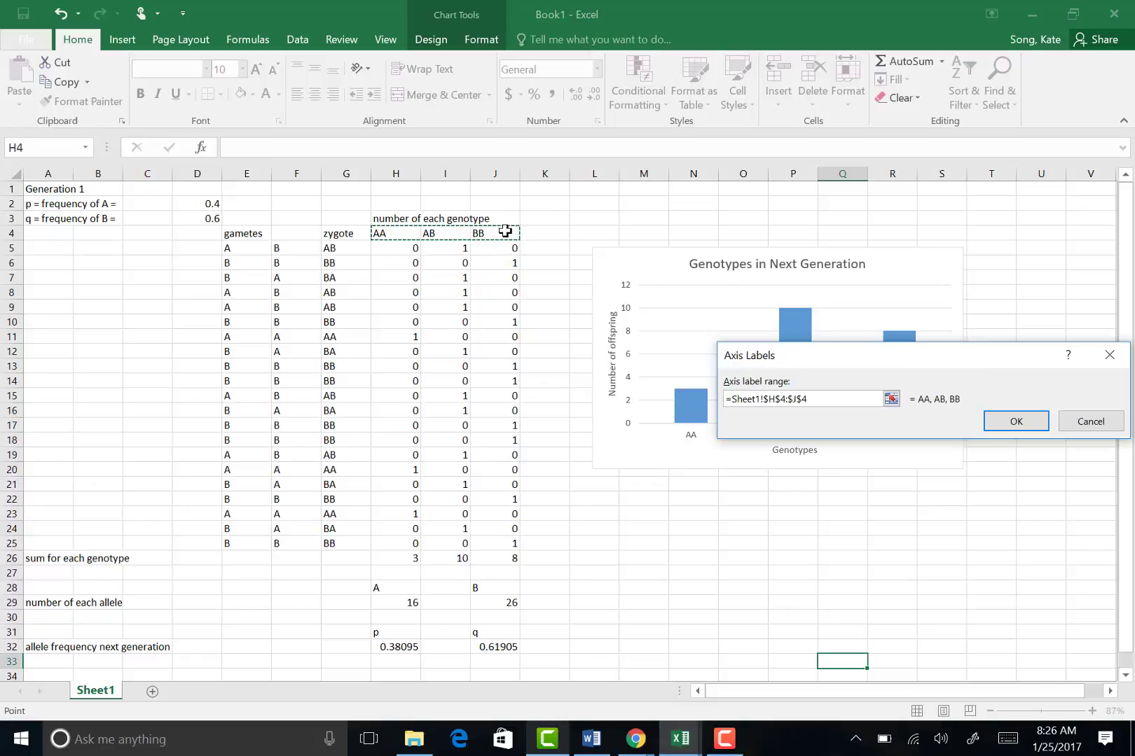
{"action": "key", "text": "Return"}
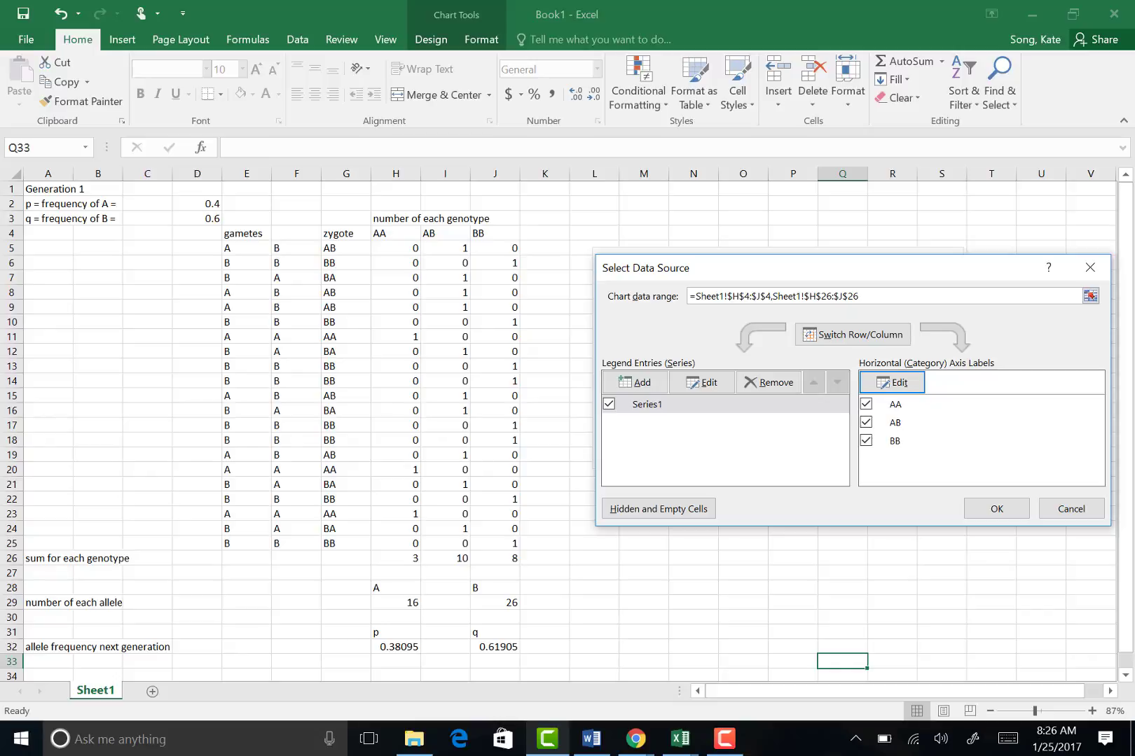
Apply the AA/AB/BB chart labels and verify Generation 2's p (O2 =H32) and q (O3 =J32).
{"action": "key", "text": "Return"}
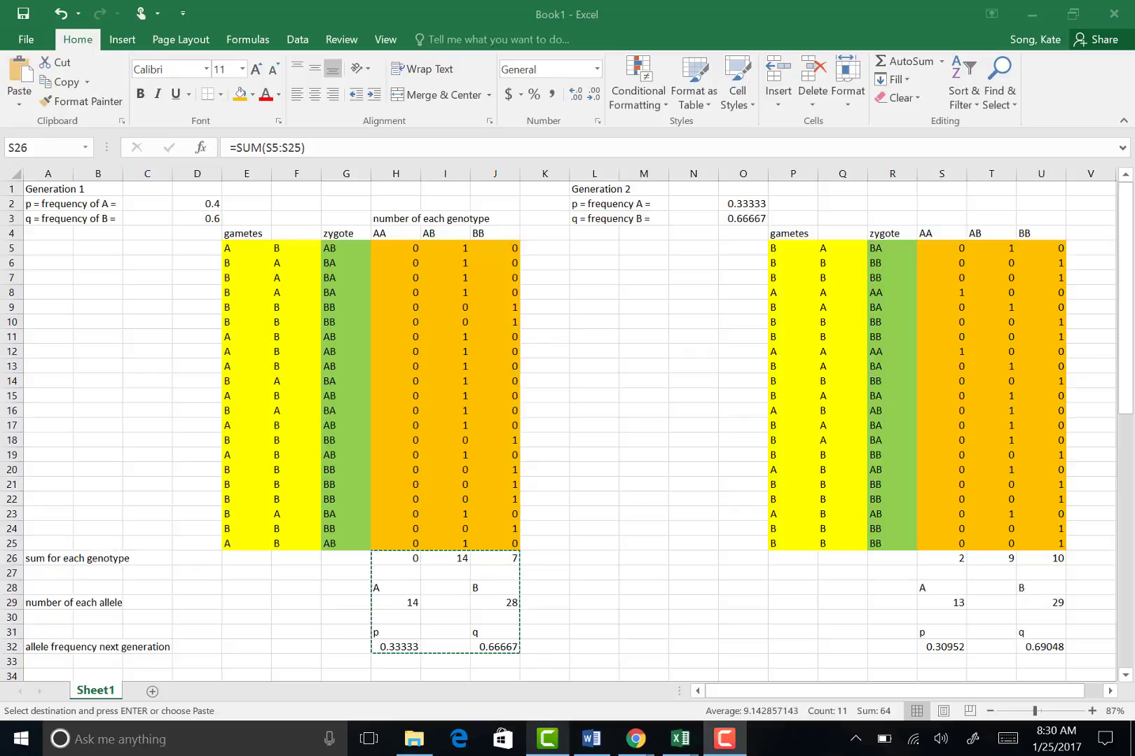
{"action": "left_click", "coordinate": [743, 202]}
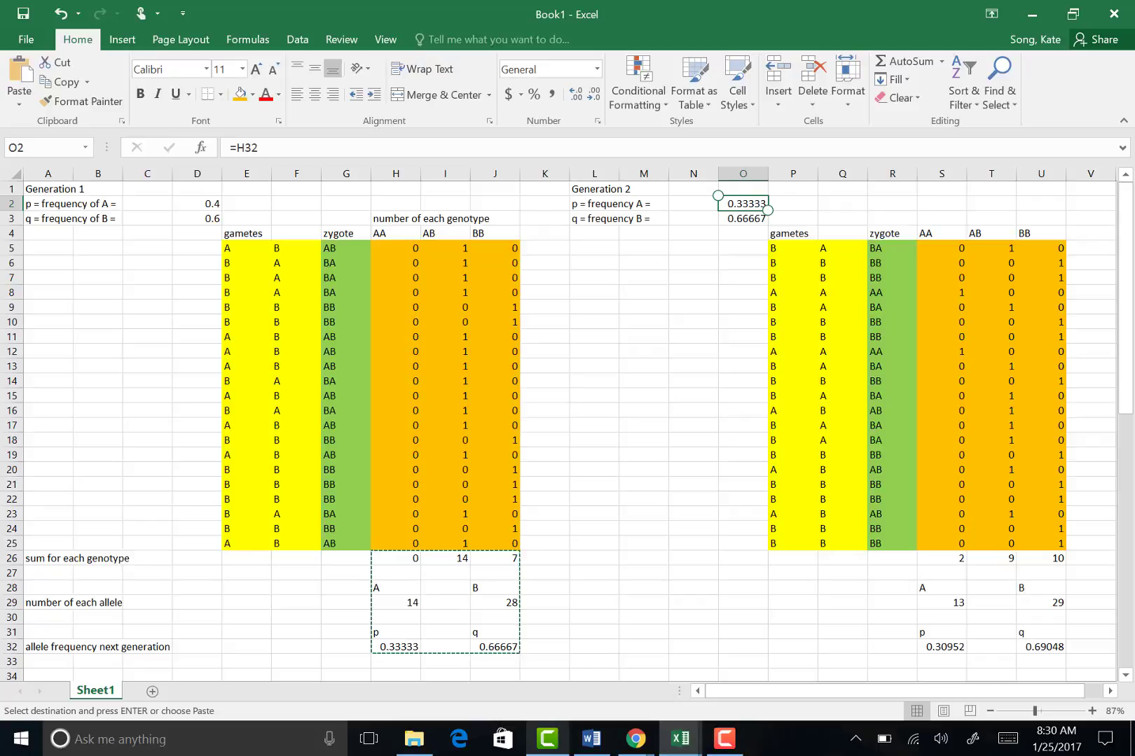
{"action": "left_click", "coordinate": [743, 219]}
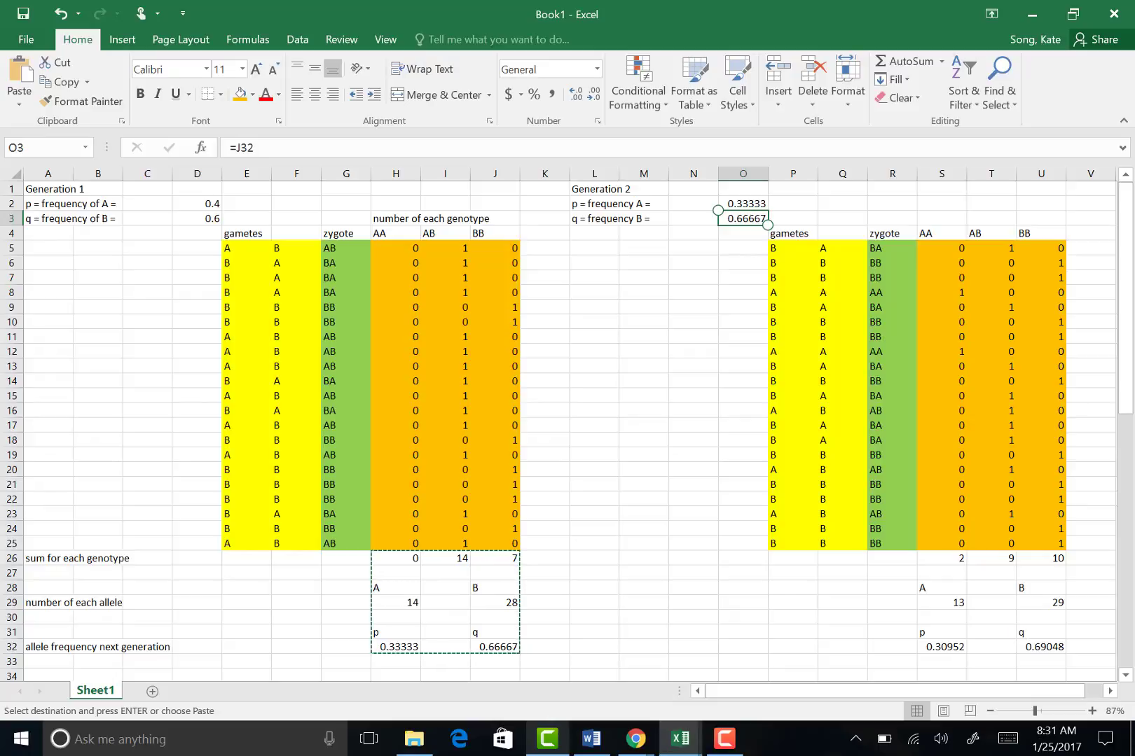
{"action": "left_click", "coordinate": [793, 249]}
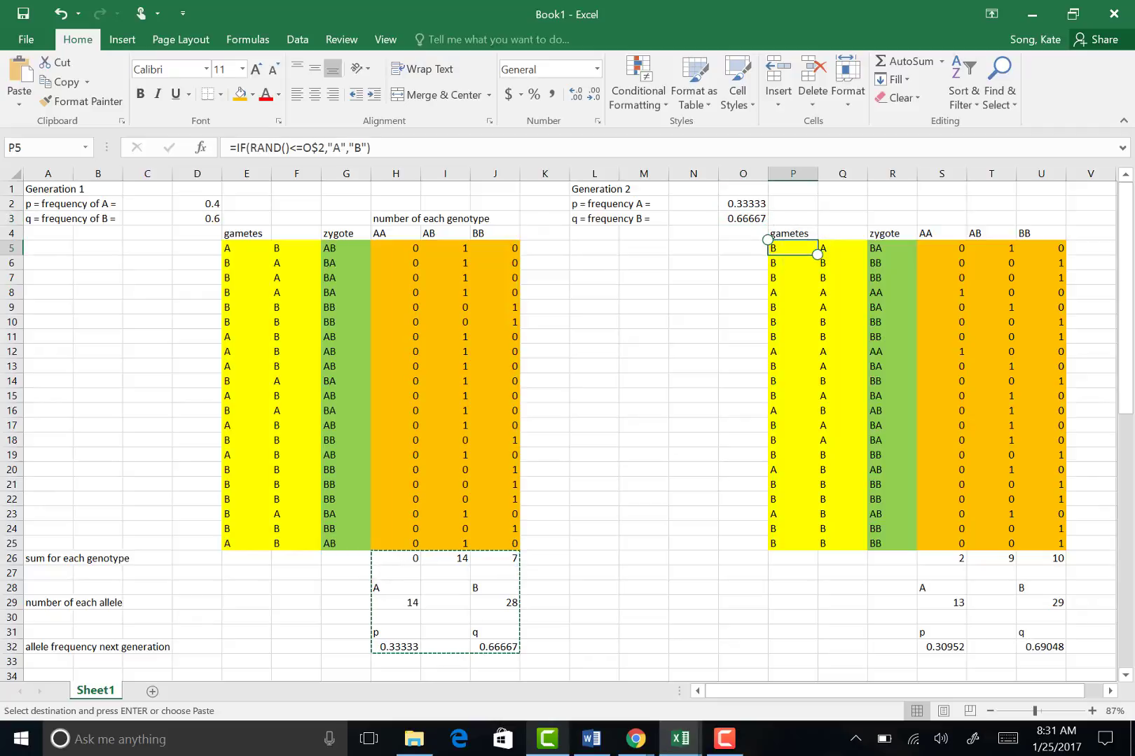
{"action": "left_click_drag", "start_coordinate": [817, 256], "coordinate": [1065, 551]}
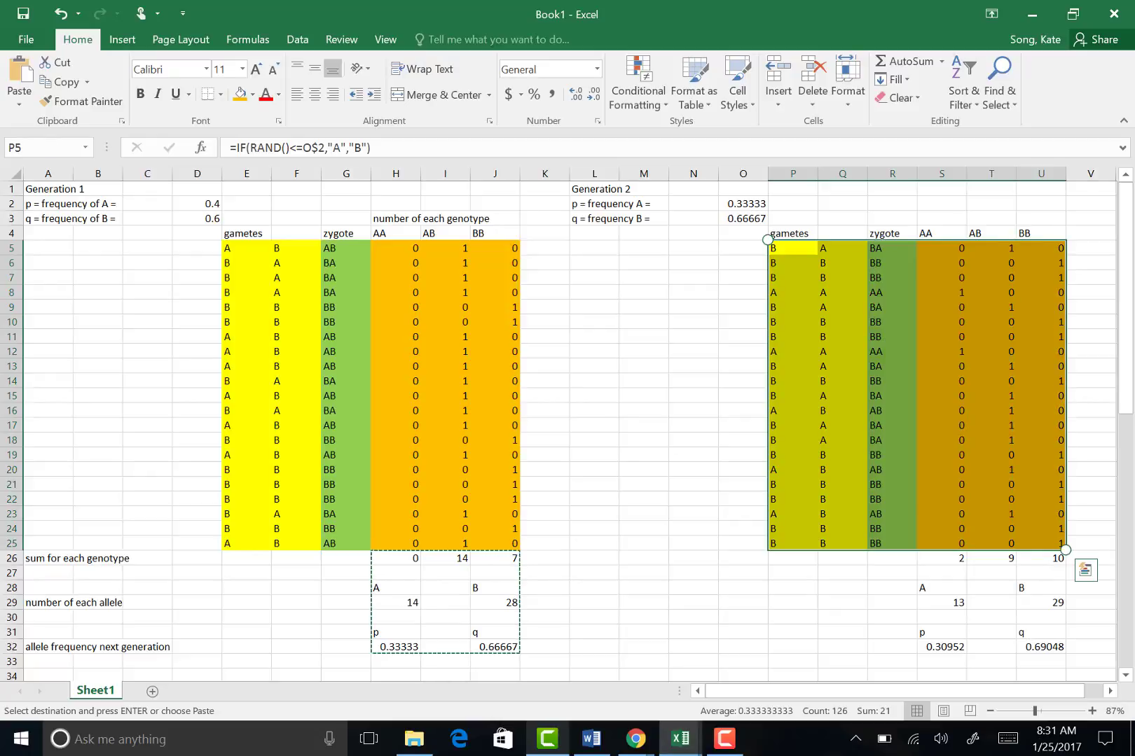
{"action": "left_click", "coordinate": [941, 558]}
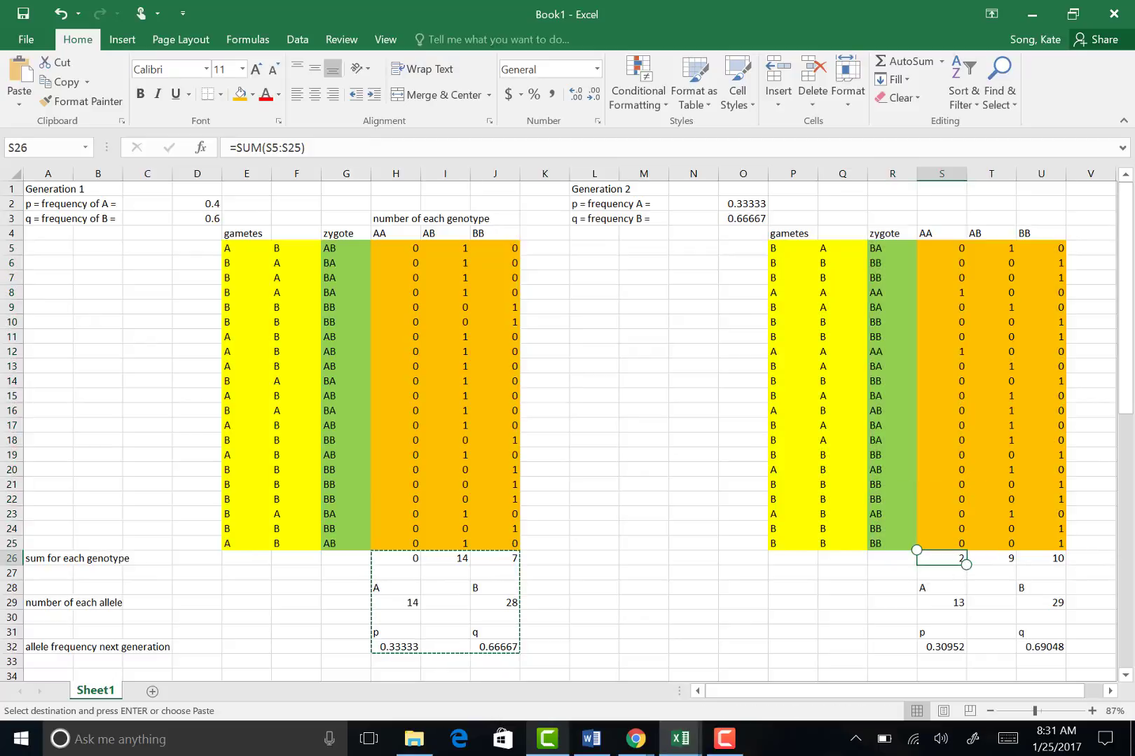
{"action": "left_click", "coordinate": [946, 648]}
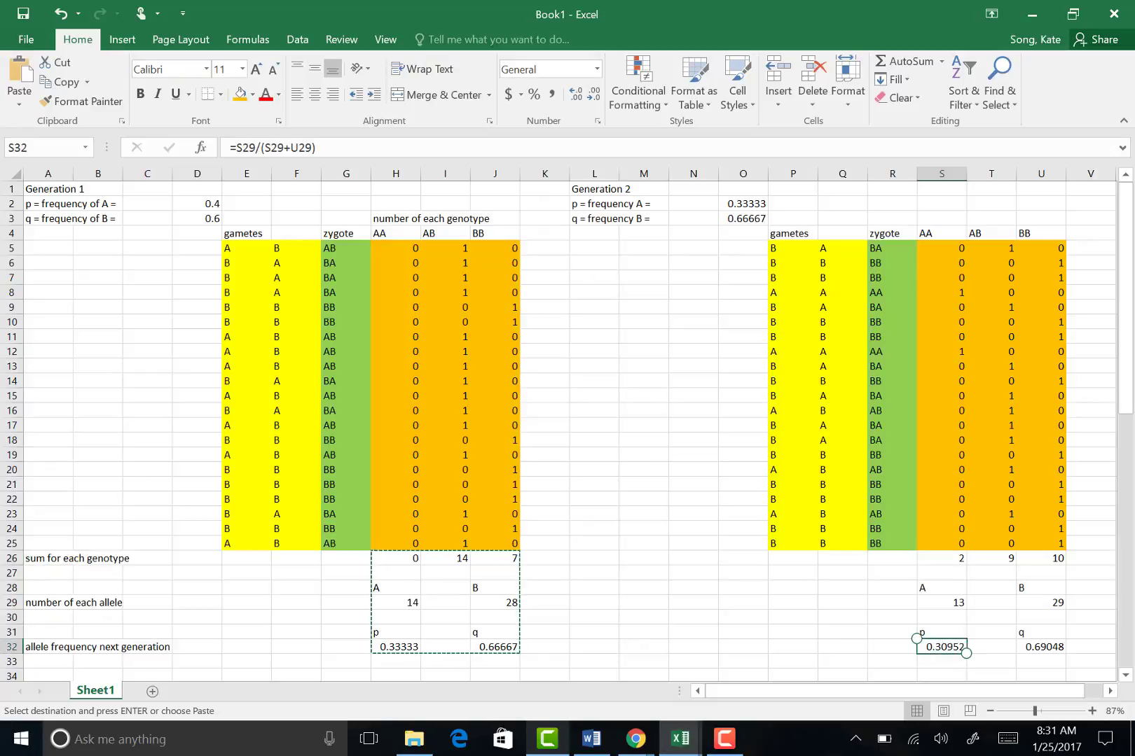
{"action": "left_click", "coordinate": [1041, 647]}
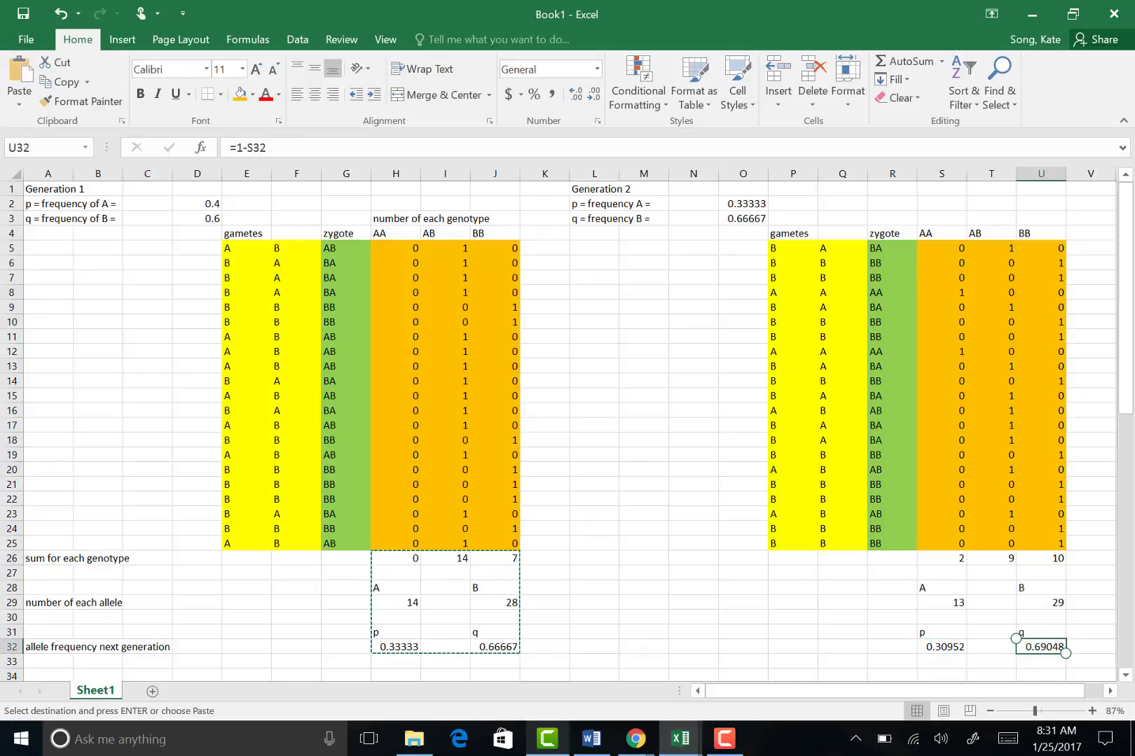
{"action": "key", "text": "F10"}
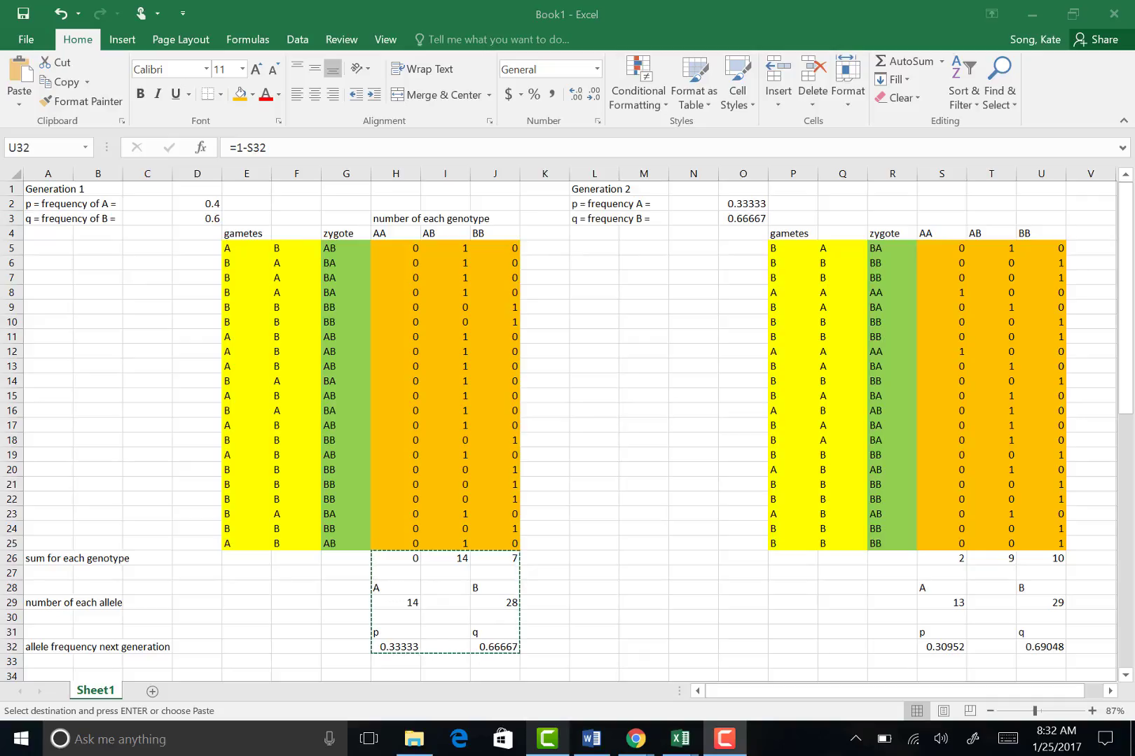